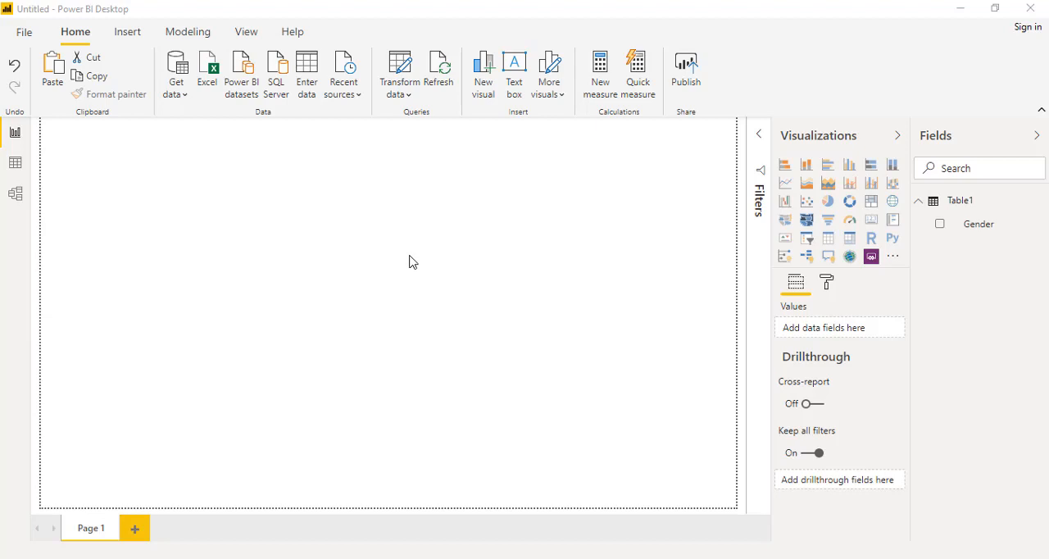
Switch to the Excel sample workbook and examine the Gender column's filter values and rows.
{"action": "left_click", "coordinate": [257, 557]}
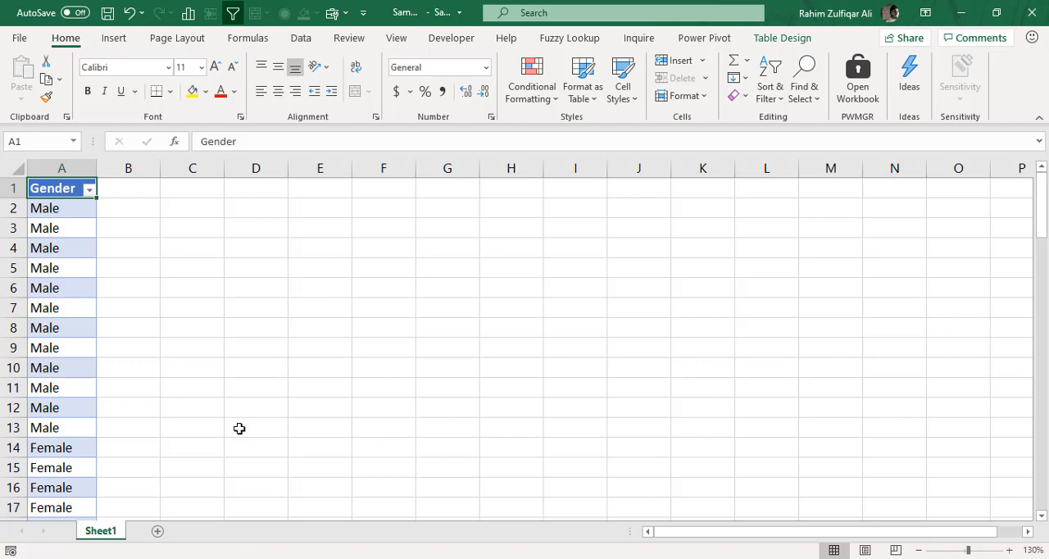
{"action": "left_click", "coordinate": [89, 190]}
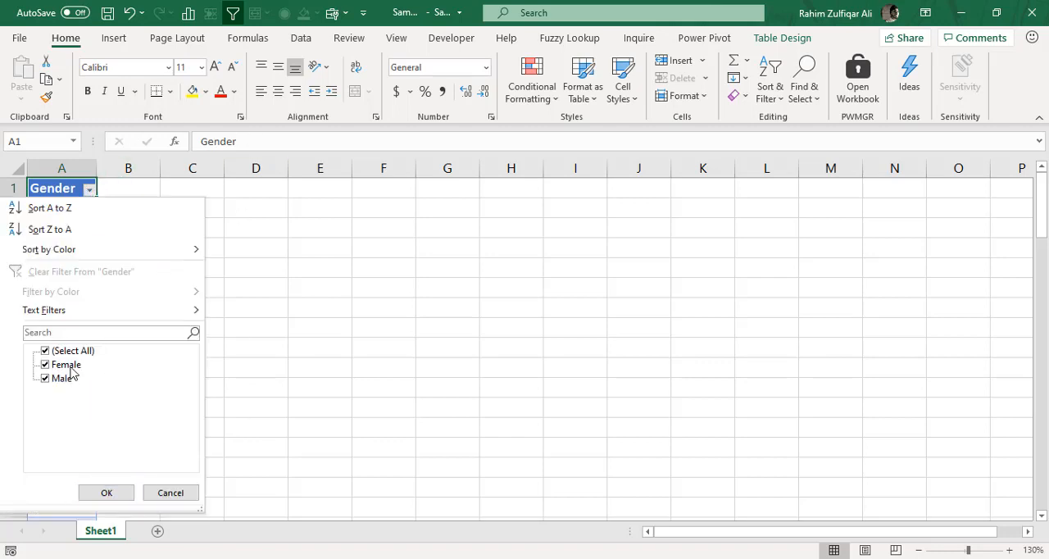
{"action": "left_click", "coordinate": [177, 494]}
{"action": "left_click", "coordinate": [56, 331]}
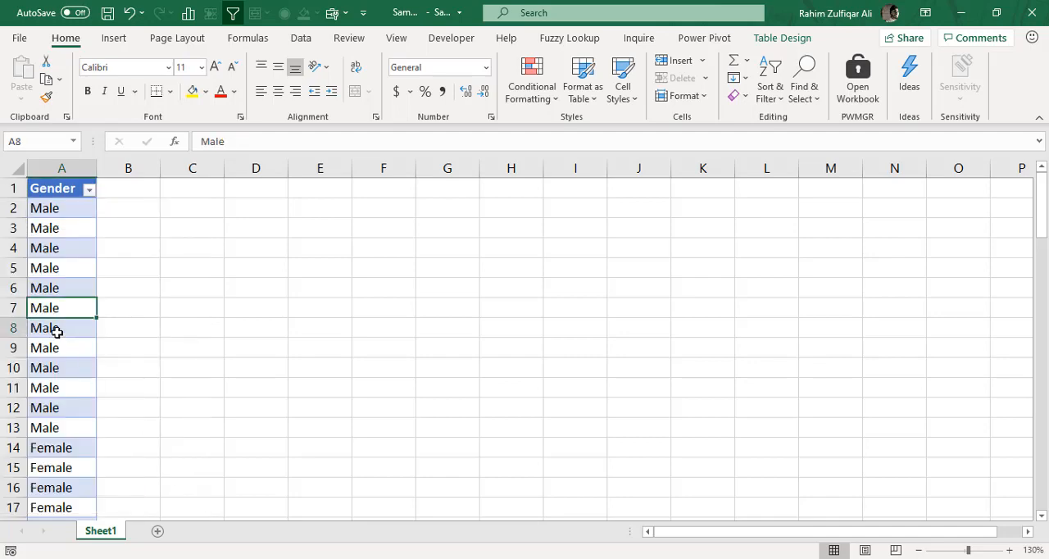
{"action": "scroll", "coordinate": [55, 331], "scroll_direction": "down", "scroll_amount": 10}
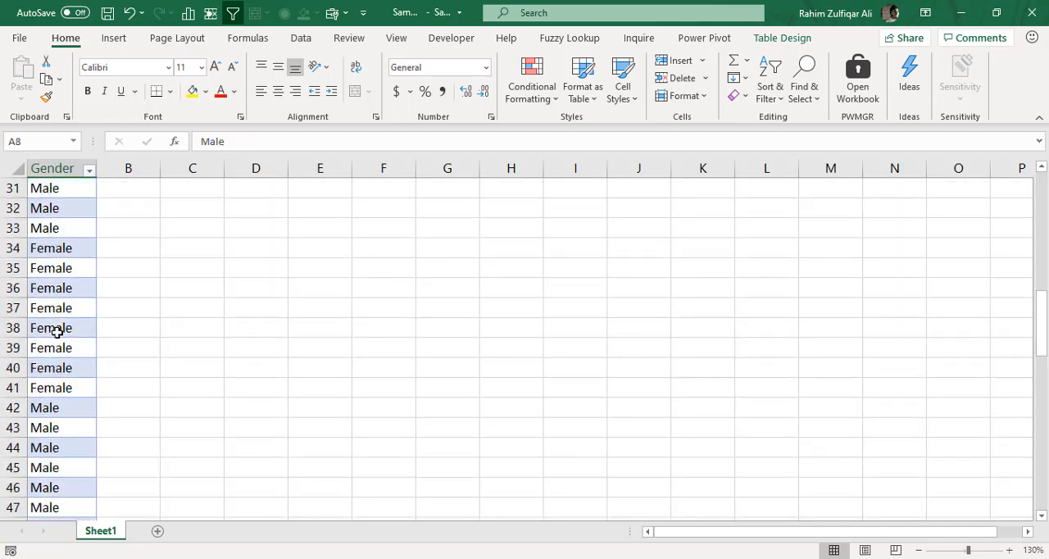
{"action": "scroll", "coordinate": [56, 331], "scroll_direction": "up", "scroll_amount": 9}
{"action": "scroll", "coordinate": [56, 331], "scroll_direction": "down", "scroll_amount": 3}
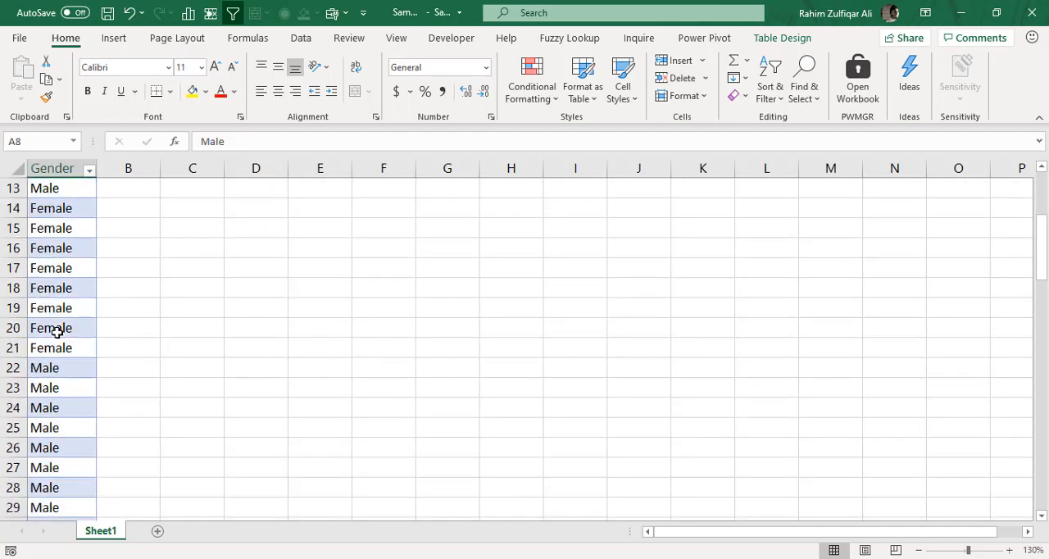
{"action": "scroll", "coordinate": [56, 332], "scroll_direction": "up", "scroll_amount": 4}
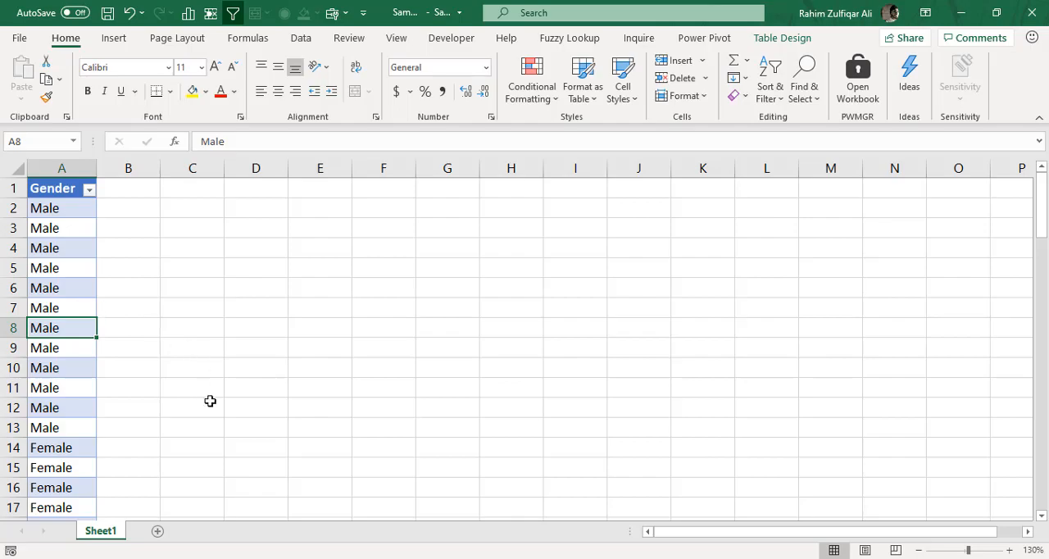
Switch back to Power BI Desktop and build a clustered column chart with Gender as the axis and count of Gender as the value.
{"action": "left_click", "coordinate": [354, 558]}
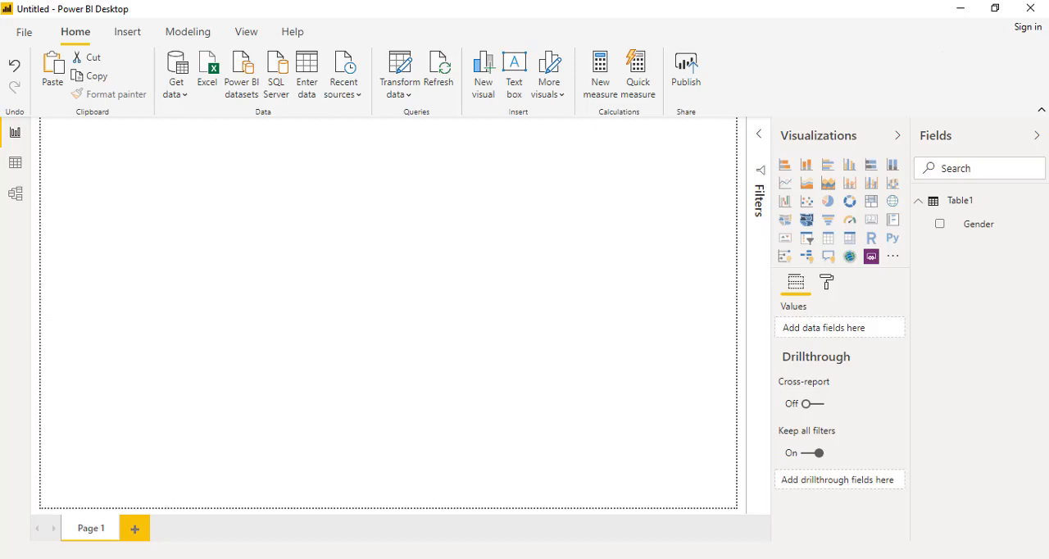
{"action": "left_click_drag", "start_coordinate": [986, 227], "coordinate": [205, 251]}
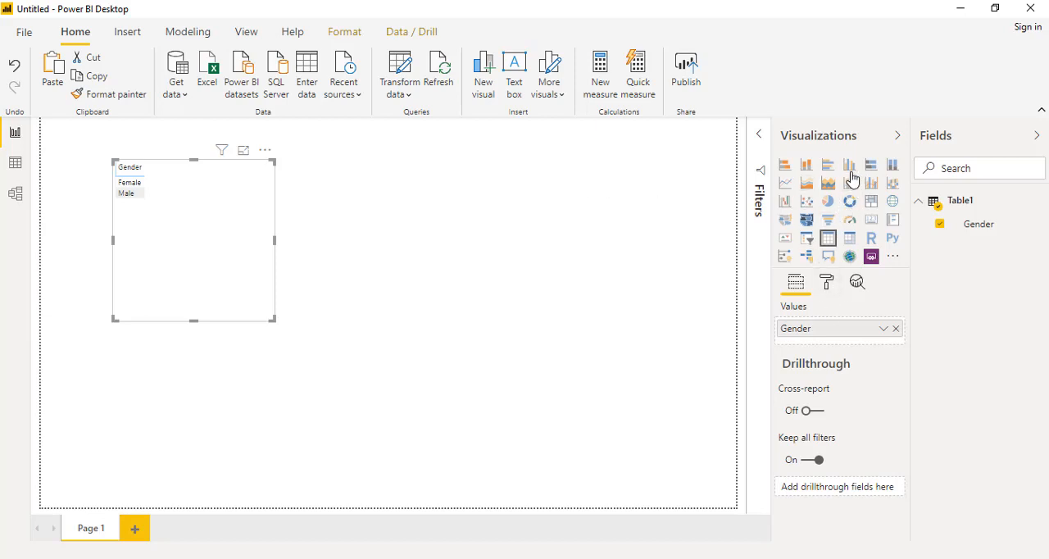
{"action": "left_click", "coordinate": [850, 164]}
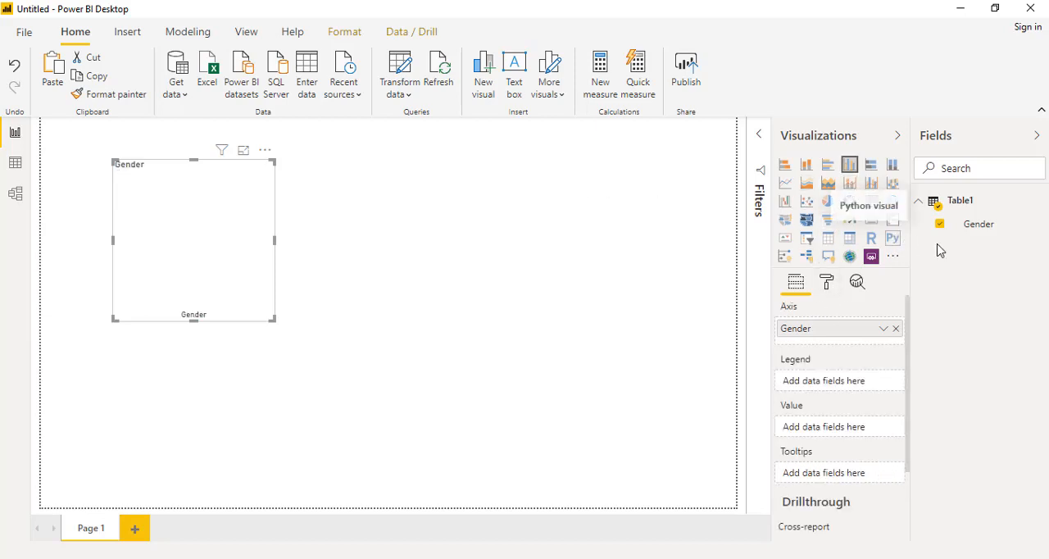
{"action": "mouse_move", "coordinate": [982, 228]}
{"action": "left_mouse_down"}
{"action": "mouse_move", "coordinate": [823, 356]}
{"action": "mouse_move", "coordinate": [797, 314]}
{"action": "mouse_move", "coordinate": [837, 433]}
{"action": "left_mouse_up"}
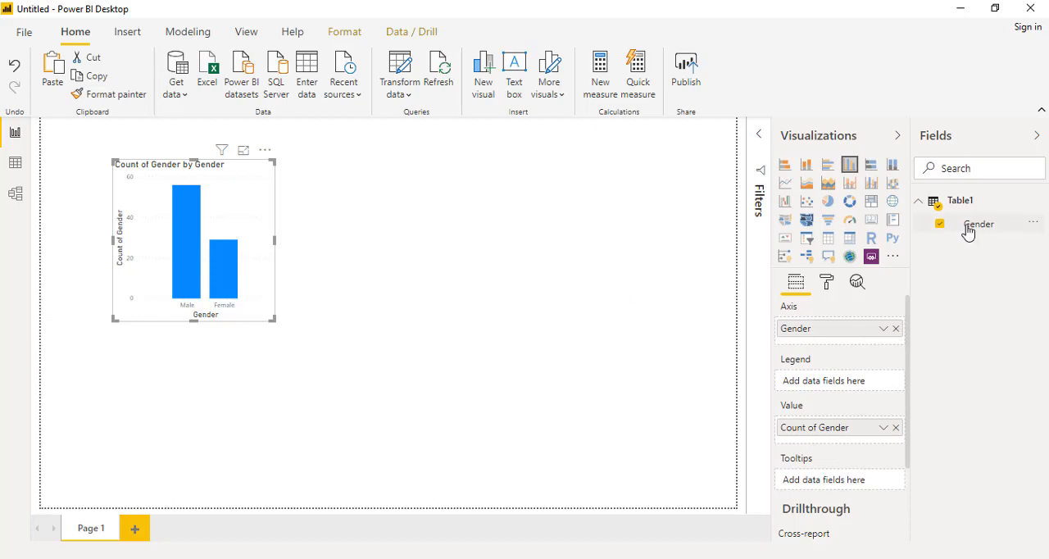
Add a Gender slicer beside the column chart and shrink it to fit its list of options.
{"action": "left_click_drag", "start_coordinate": [972, 230], "coordinate": [394, 214]}
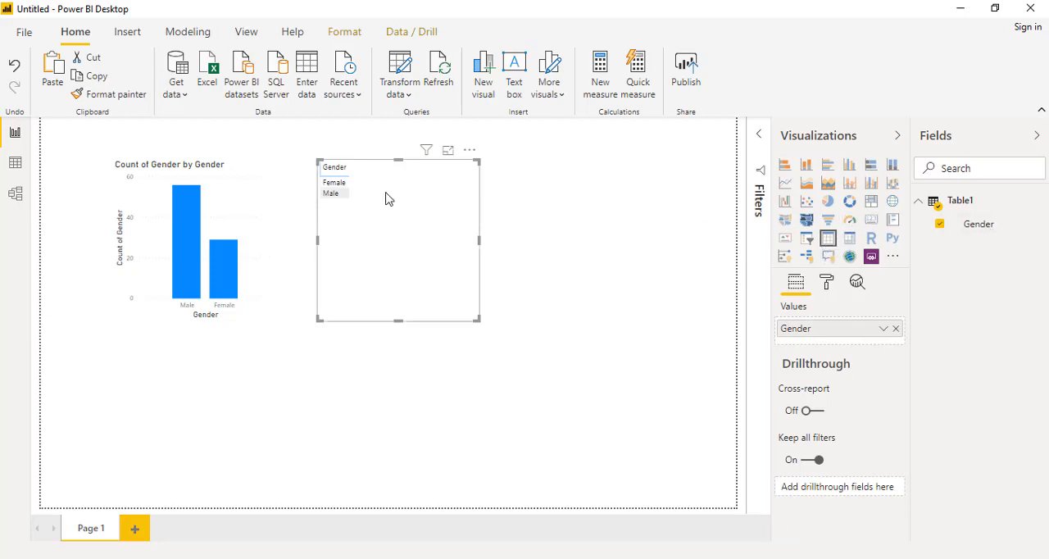
{"action": "left_click", "coordinate": [807, 240]}
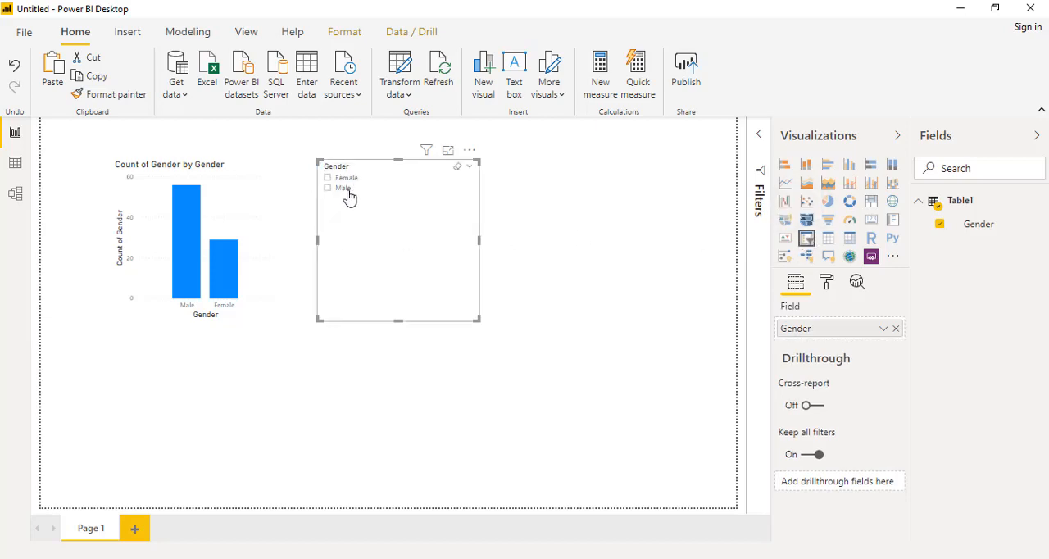
{"action": "left_click_drag", "start_coordinate": [479, 319], "coordinate": [447, 229]}
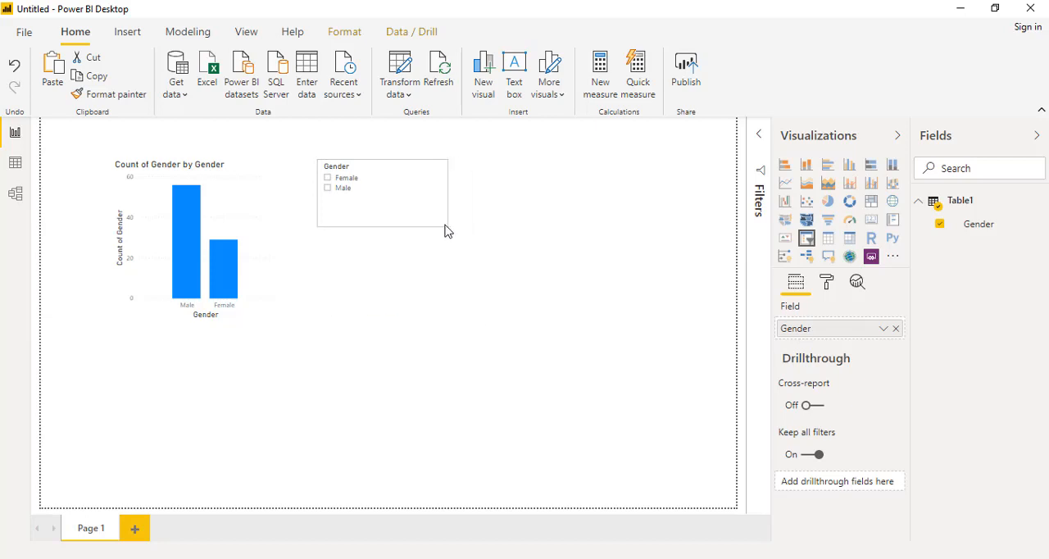
Filter the chart with the slicer by Female and by Male, and make the slicer slightly narrower and taller.
{"action": "left_click", "coordinate": [348, 180]}
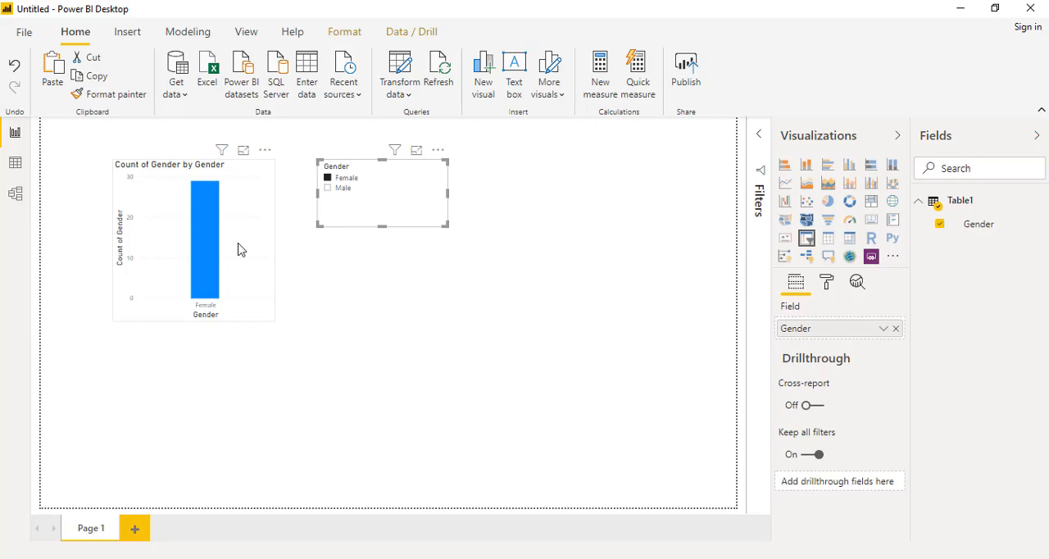
{"action": "left_click", "coordinate": [343, 194]}
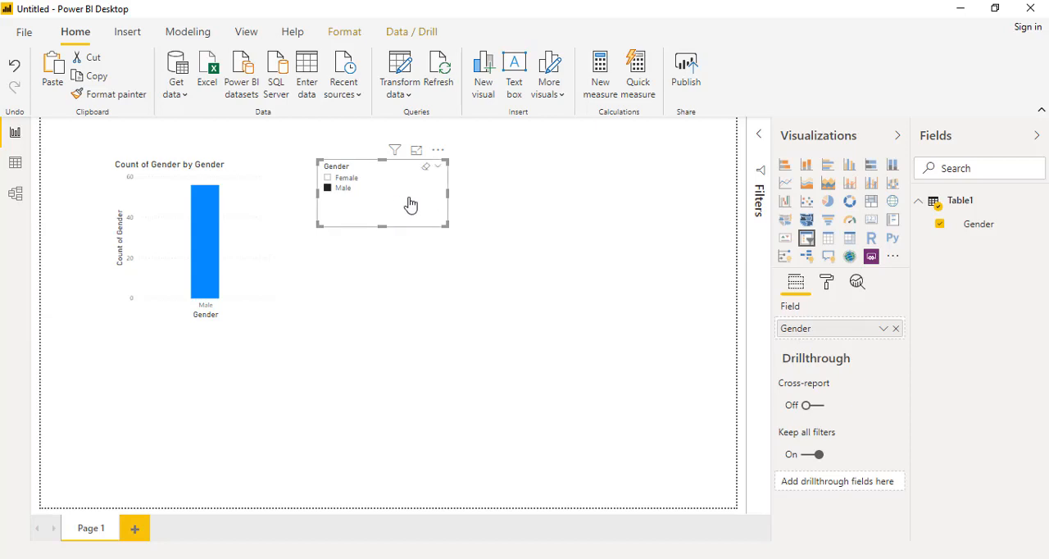
{"action": "left_click_drag", "start_coordinate": [443, 221], "coordinate": [428, 239]}
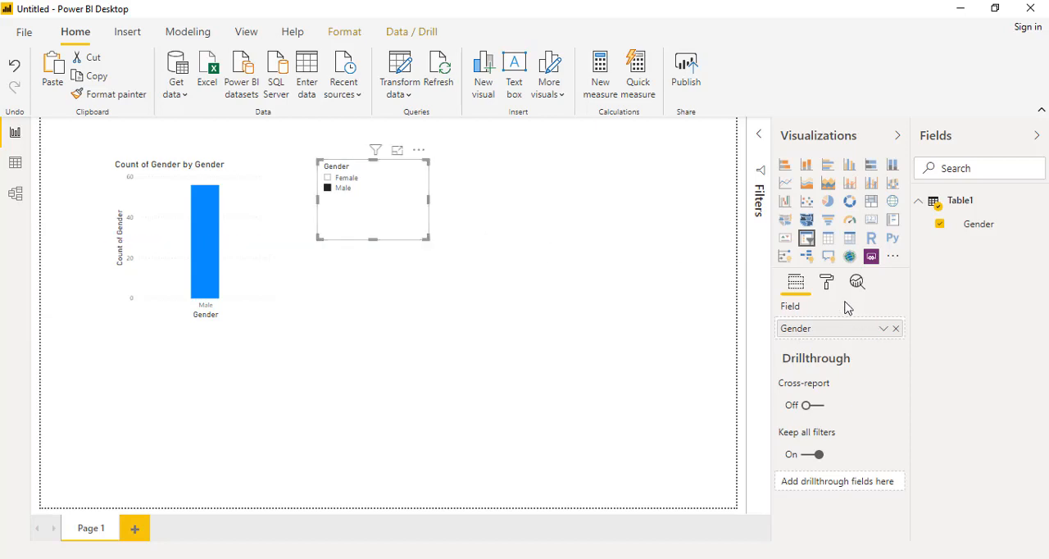
Turn on the slicer's "Select all" option and select both genders with it.
{"action": "left_click", "coordinate": [827, 286]}
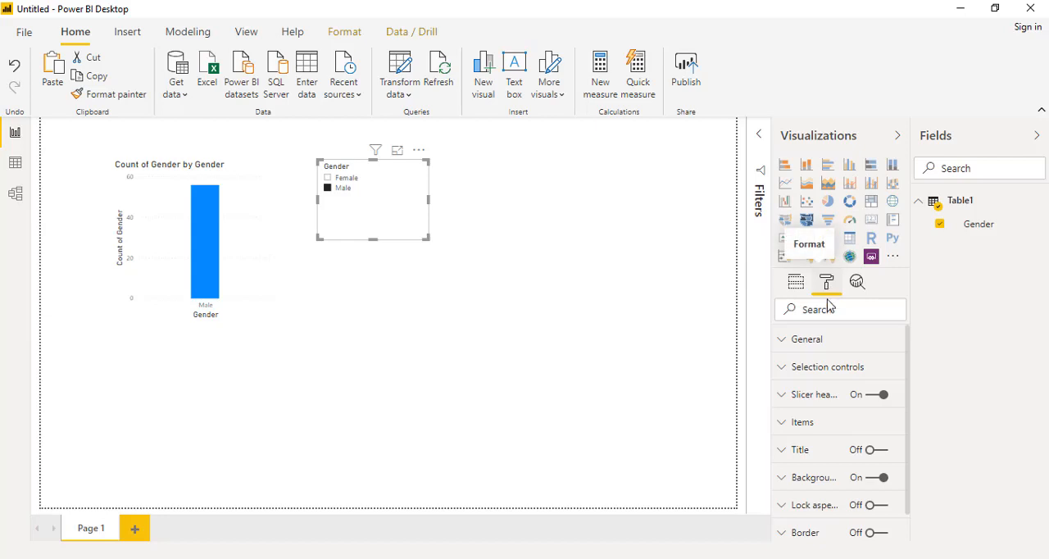
{"action": "left_click", "coordinate": [824, 373]}
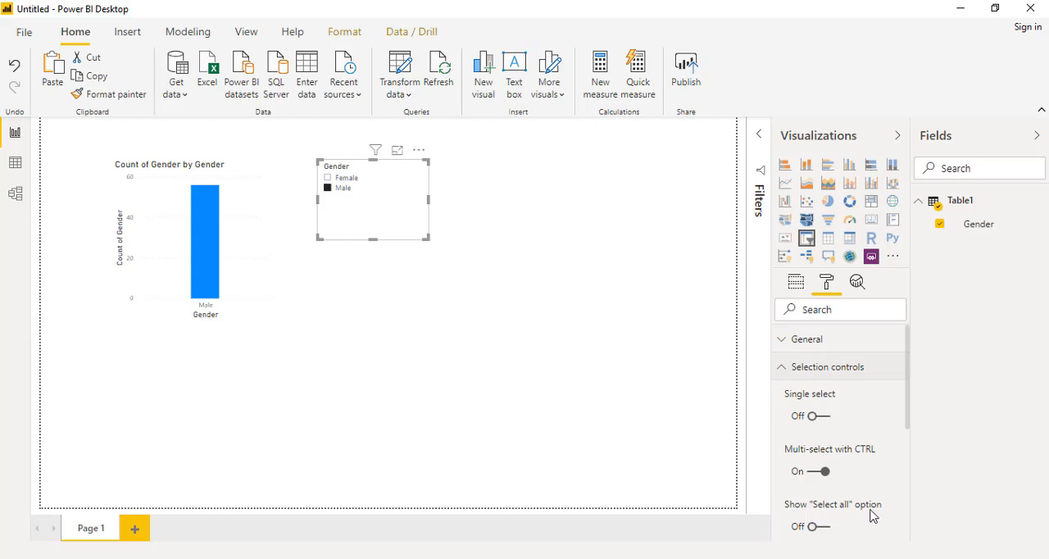
{"action": "left_click", "coordinate": [826, 533]}
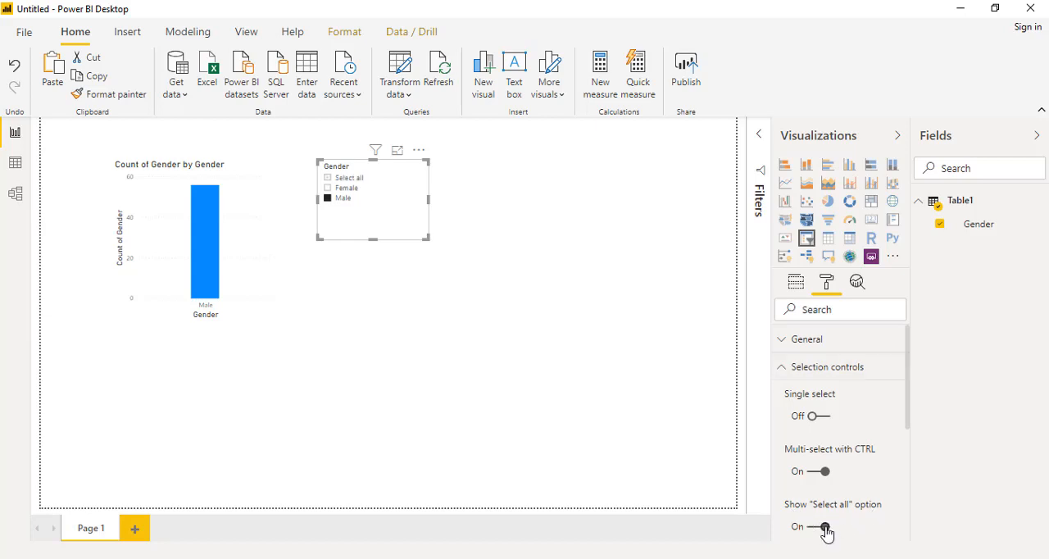
{"action": "left_click", "coordinate": [350, 188], "text": "ctrl"}
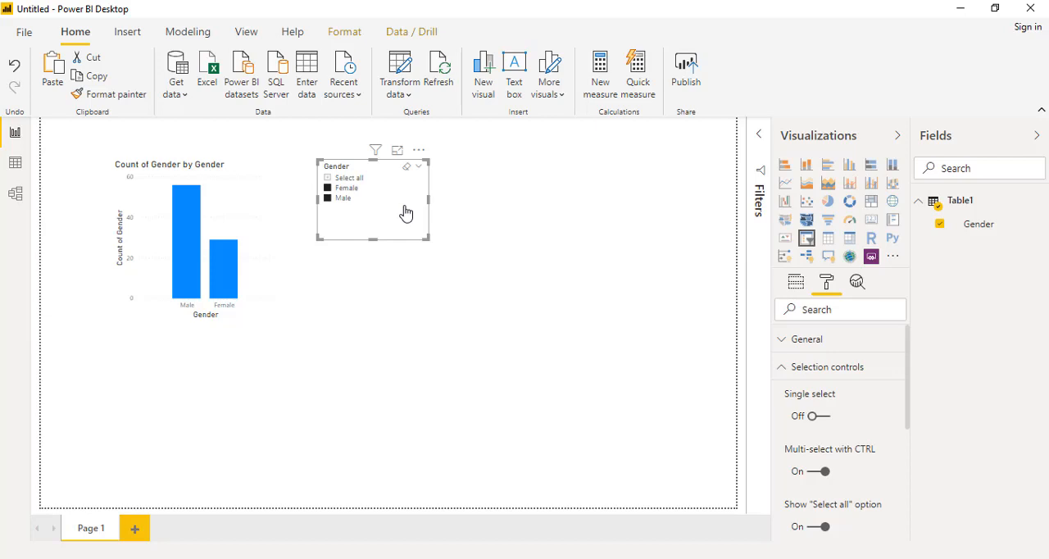
{"action": "left_click", "coordinate": [480, 218]}
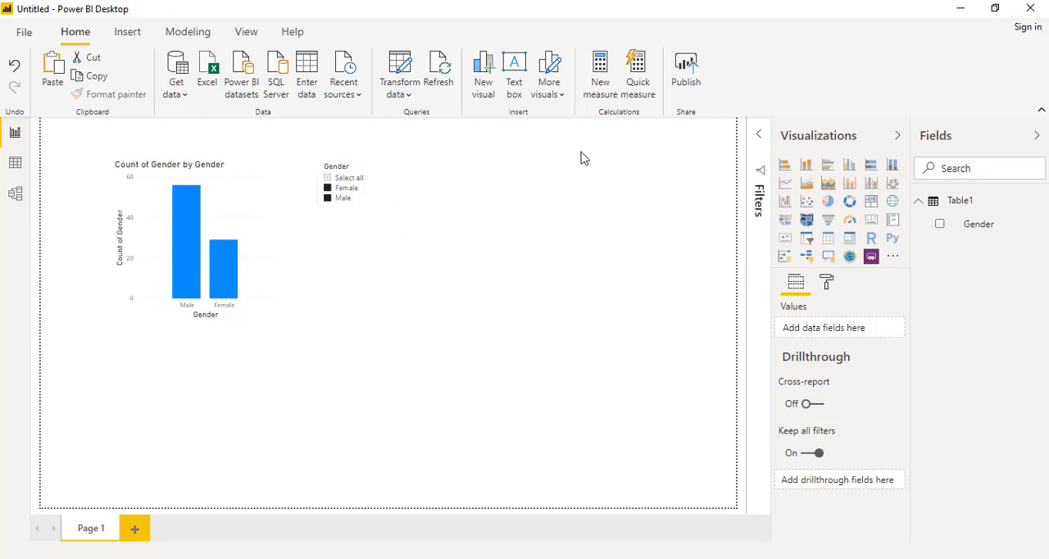
Create a new measure in Table1 defined as TotalGender = COUNTROWS(Table1).
{"action": "left_click", "coordinate": [599, 92]}
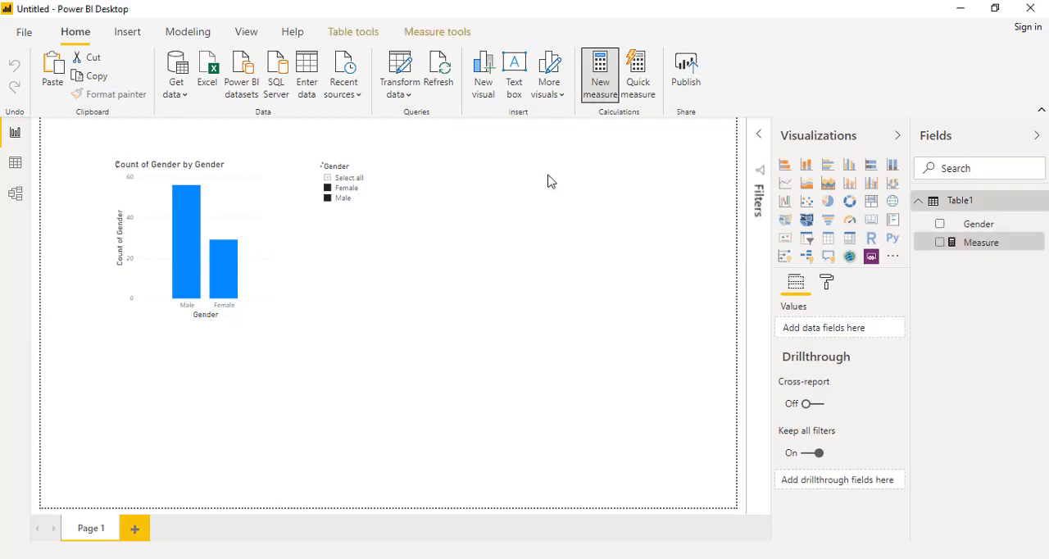
{"action": "key", "text": "Home"}
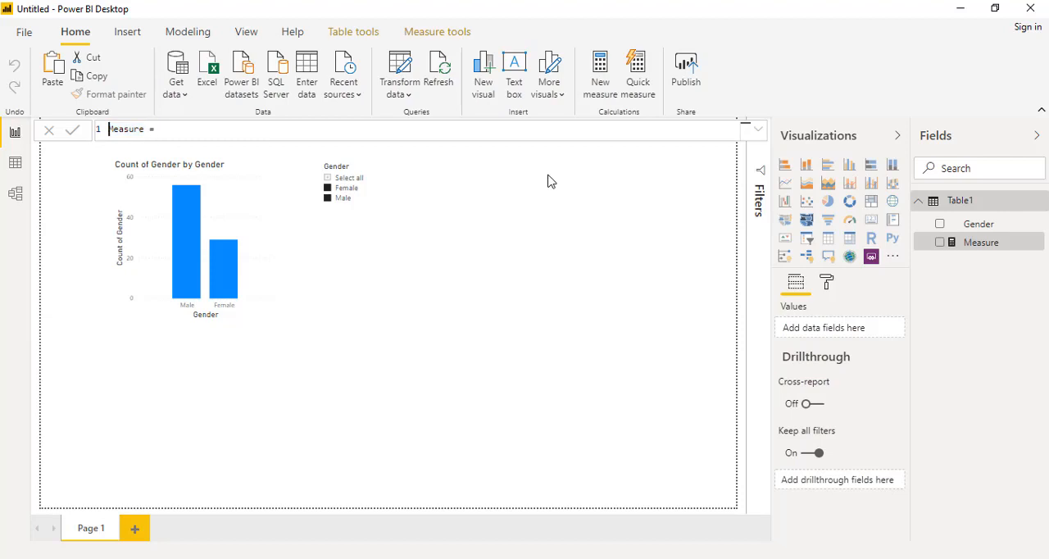
{"action": "key", "text": "ctrl+shift+Right"}
{"action": "type", "text": "TotalGender = count"}
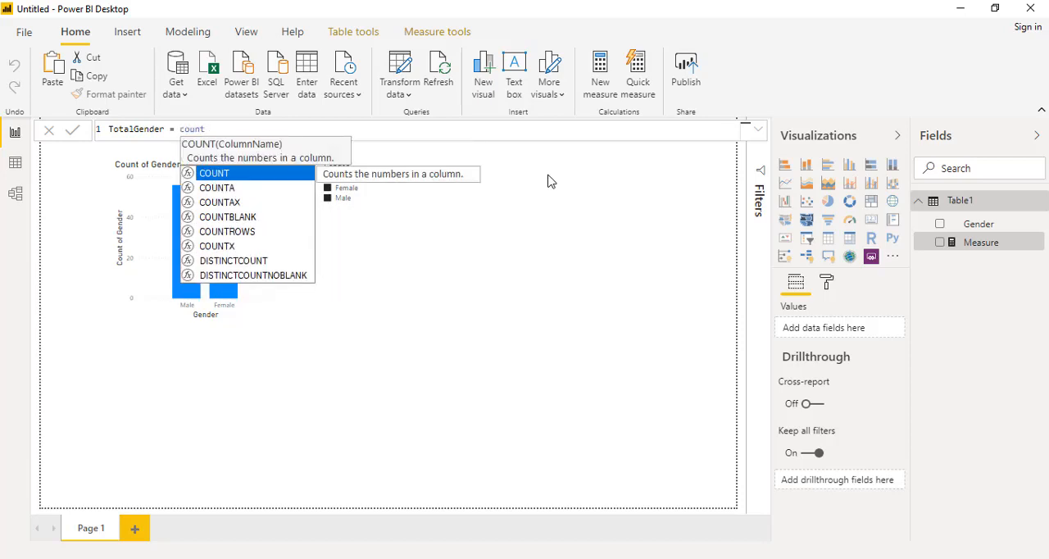
{"action": "key", "text": "Down"}
{"action": "key", "text": "Down"}
{"action": "key", "text": "Down"}
{"action": "key", "text": "Down"}
{"action": "key", "text": "Tab"}
{"action": "type", "text": "table"}
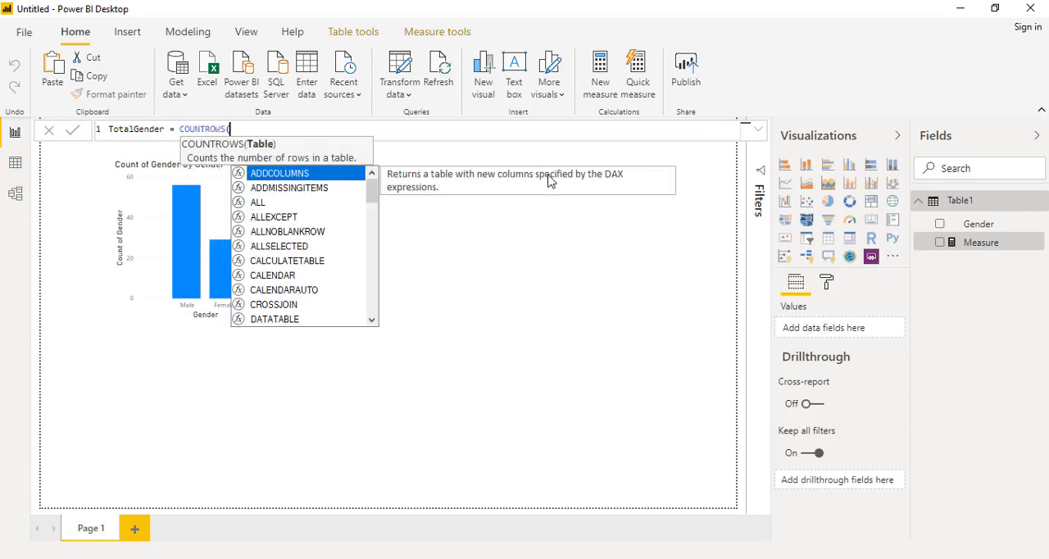
{"action": "key", "text": "Tab"}
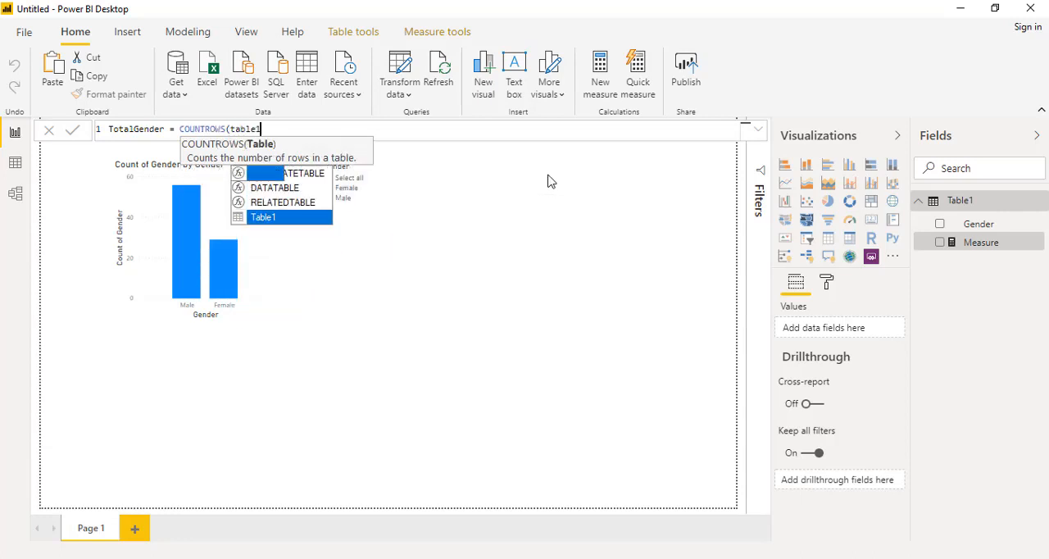
{"action": "type", "text": ")"}
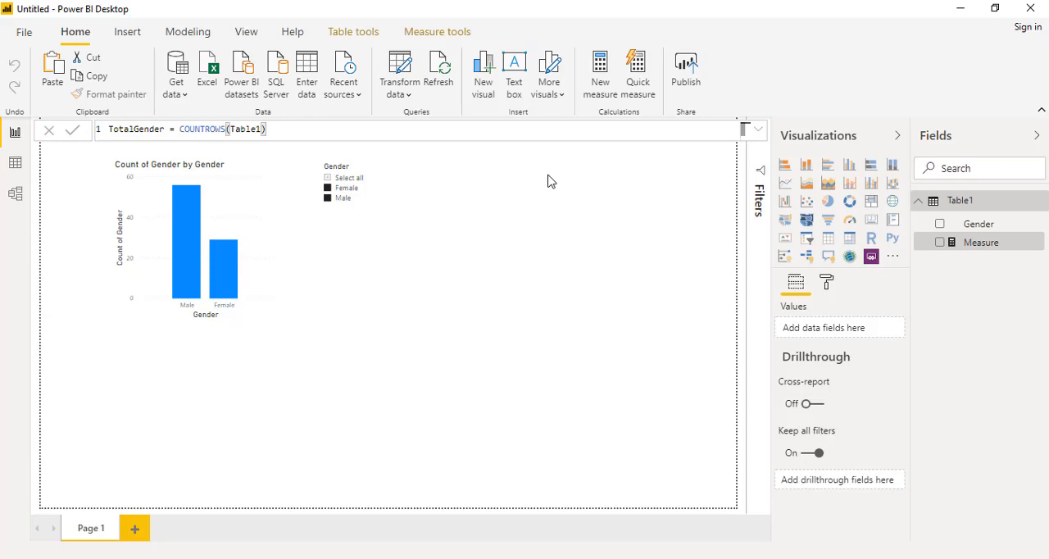
{"action": "key", "text": "Return"}
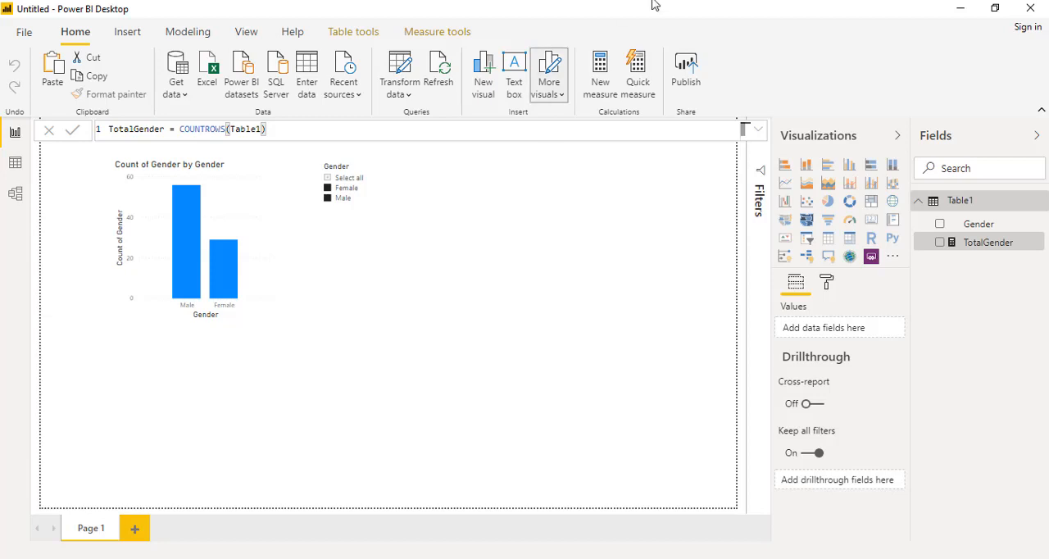
Show the TotalGender measure in a card visual beside the slicer and shrink the card around its number.
{"action": "left_click_drag", "start_coordinate": [1000, 250], "coordinate": [595, 281]}
{"action": "left_click", "coordinate": [869, 221]}
{"action": "left_click_drag", "start_coordinate": [612, 189], "coordinate": [559, 173]}
{"action": "left_click", "coordinate": [620, 318]}
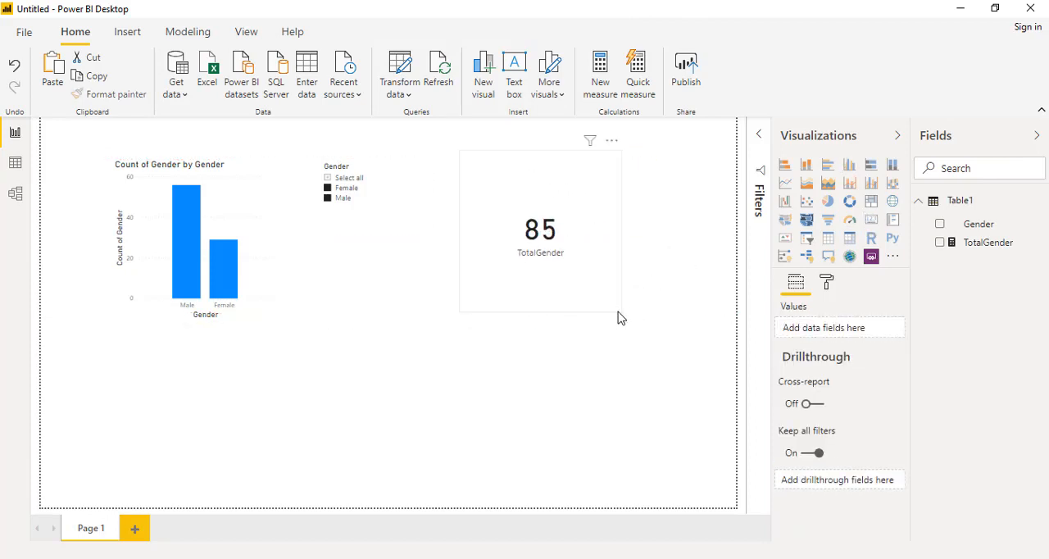
{"action": "left_click", "coordinate": [621, 314]}
{"action": "left_click_drag", "start_coordinate": [618, 304], "coordinate": [574, 240]}
{"action": "left_click", "coordinate": [588, 238]}
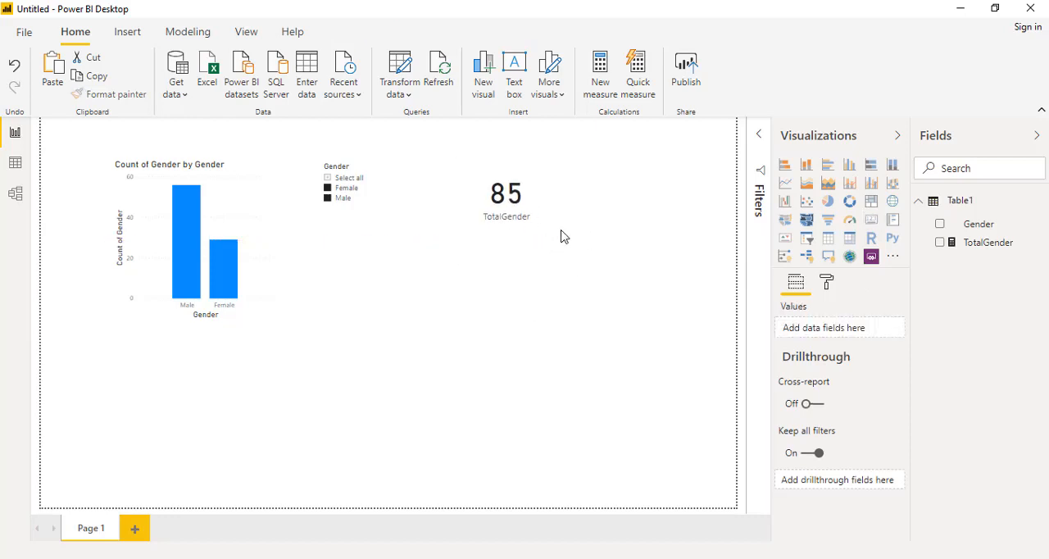
Check how the TotalGender card responds to the slicer with Female only, both genders and Male only selected.
{"action": "left_click", "coordinate": [348, 195]}
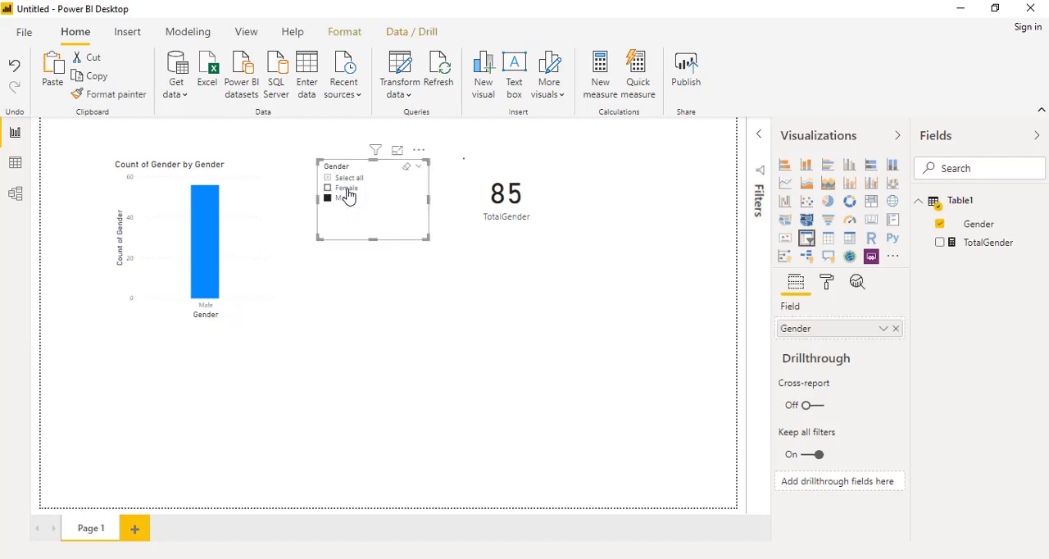
{"action": "left_click", "coordinate": [345, 188]}
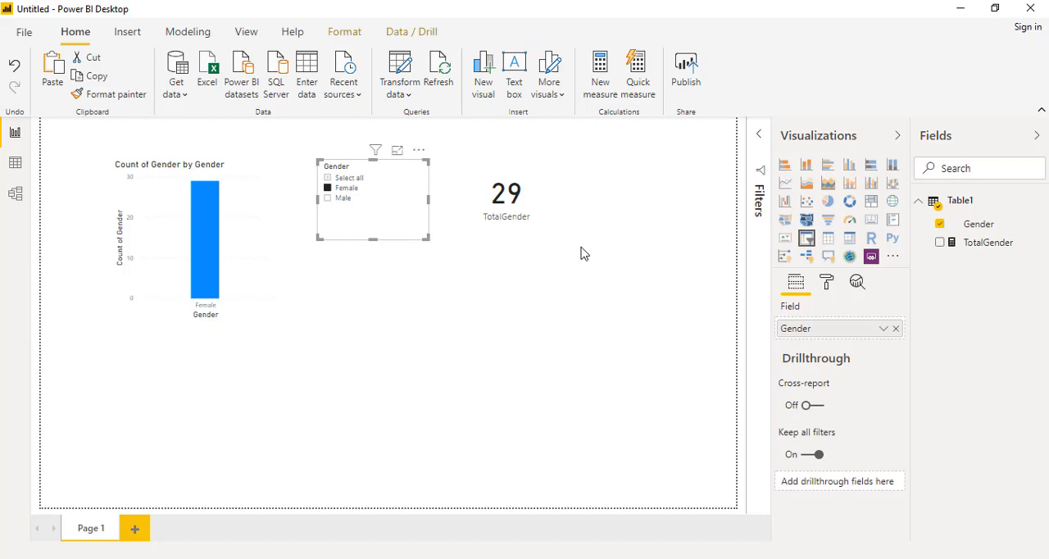
{"action": "left_click", "coordinate": [345, 204]}
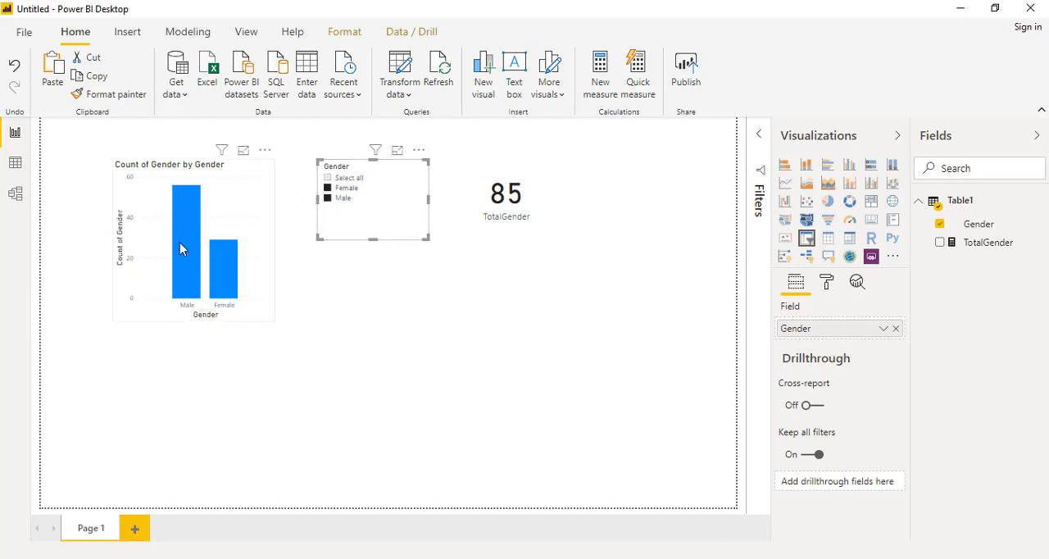
{"action": "left_click", "coordinate": [350, 199]}
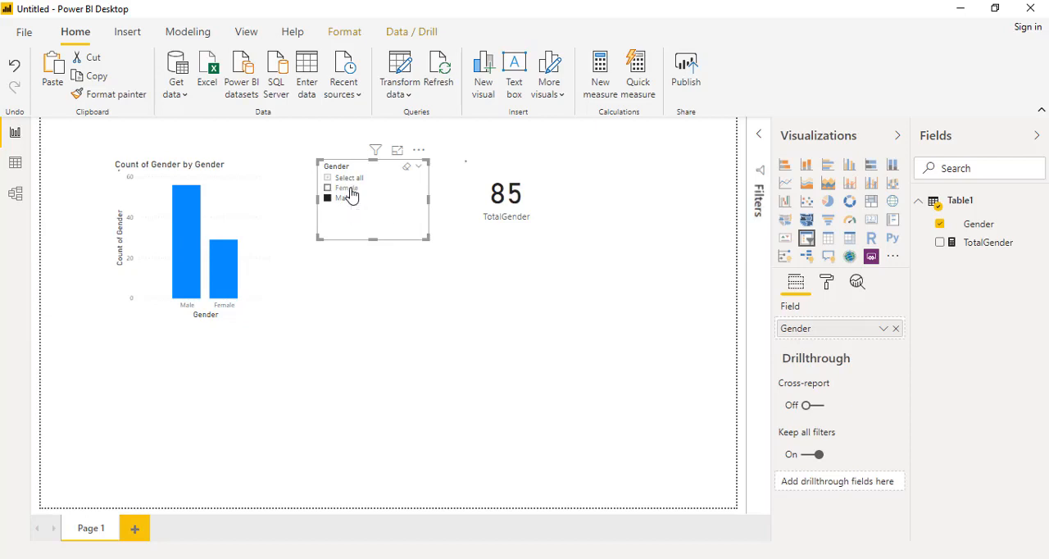
{"action": "left_click", "coordinate": [541, 201]}
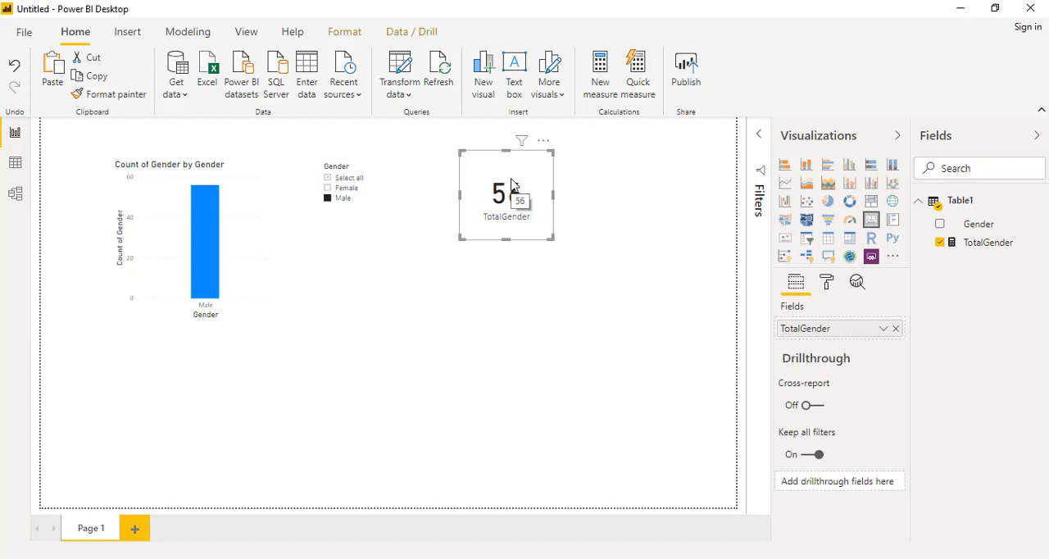
Compare the column chart and TotalGender card with the slicer on both genders, Female only, no selection and Select all again.
{"action": "left_click", "coordinate": [340, 182]}
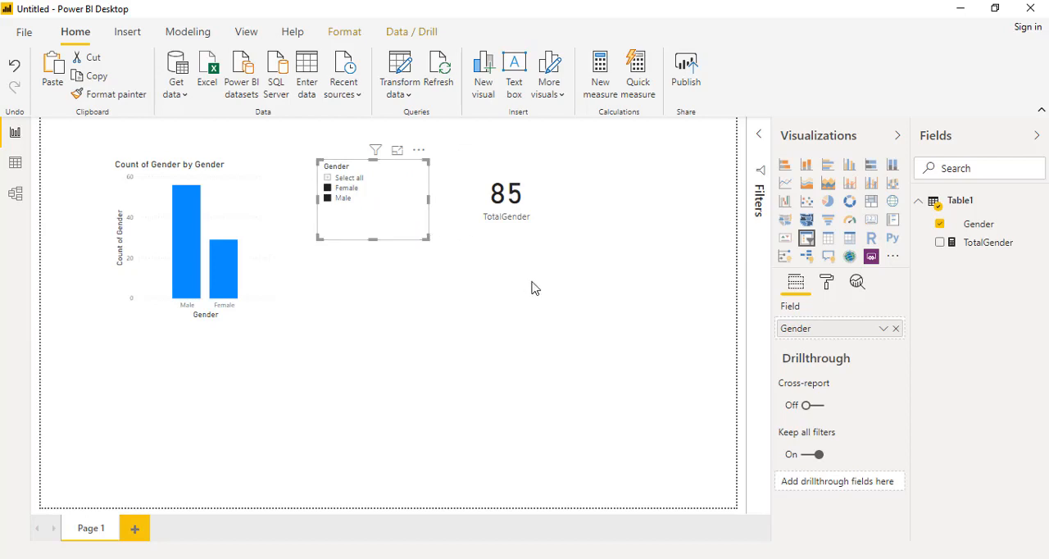
{"action": "left_click", "coordinate": [517, 237]}
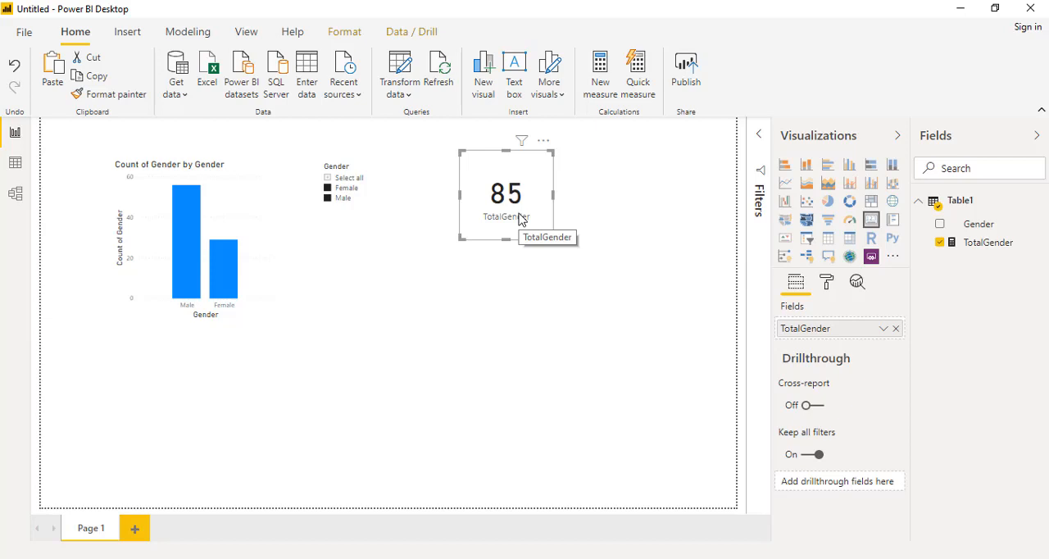
{"action": "left_click", "coordinate": [335, 198]}
{"action": "left_click", "coordinate": [336, 189]}
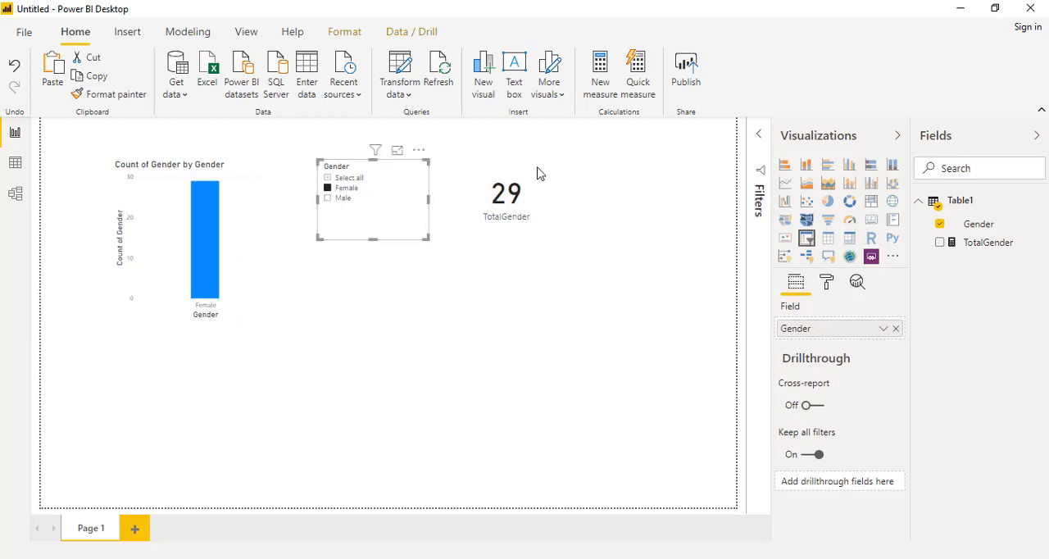
{"action": "left_click", "coordinate": [353, 188]}
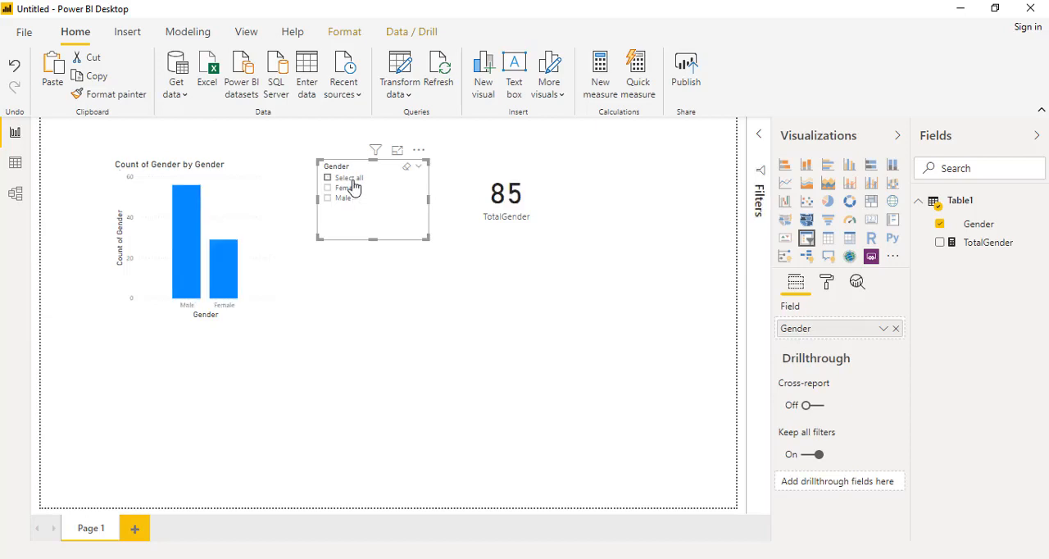
{"action": "left_click", "coordinate": [352, 180]}
{"action": "left_click", "coordinate": [503, 236]}
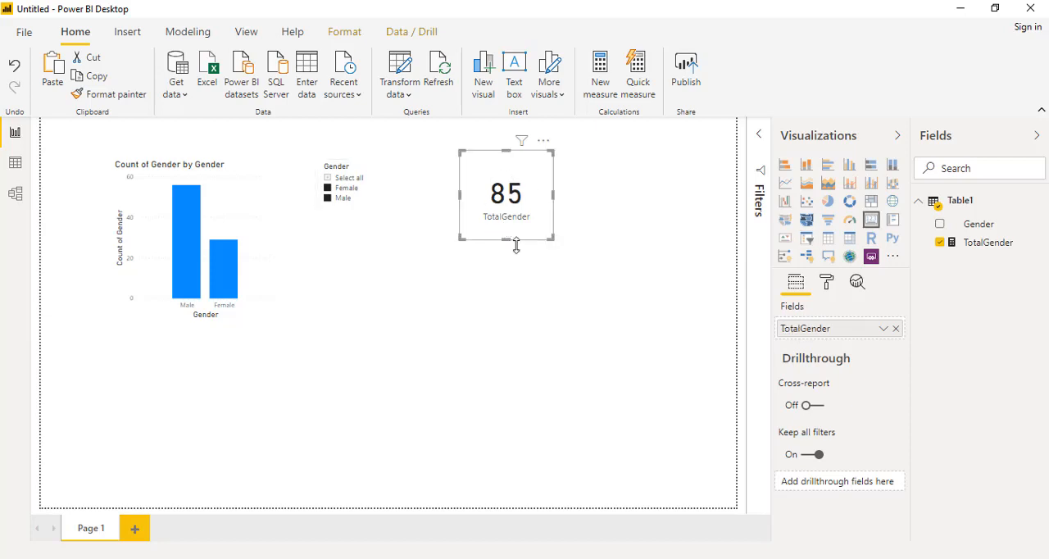
Edit the Gender slicer's interactions and set its effect on the TotalGender card to None.
{"action": "left_click", "coordinate": [352, 222]}
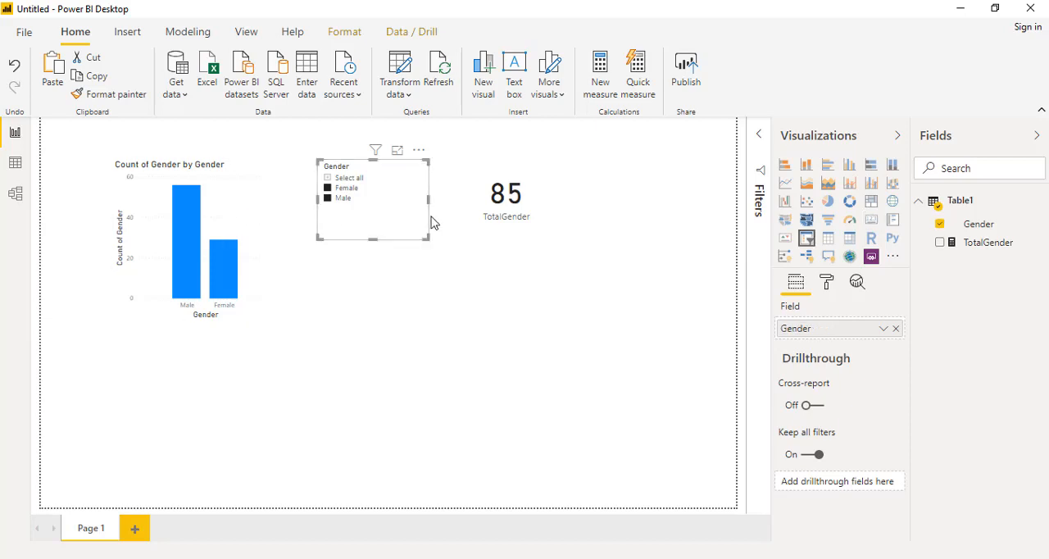
{"action": "left_click", "coordinate": [442, 273]}
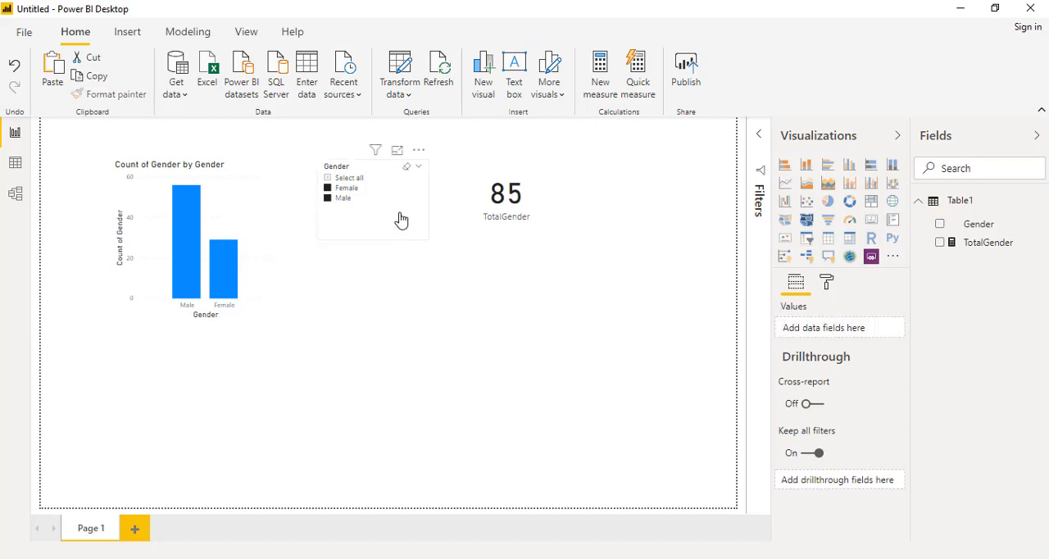
{"action": "left_click", "coordinate": [401, 220]}
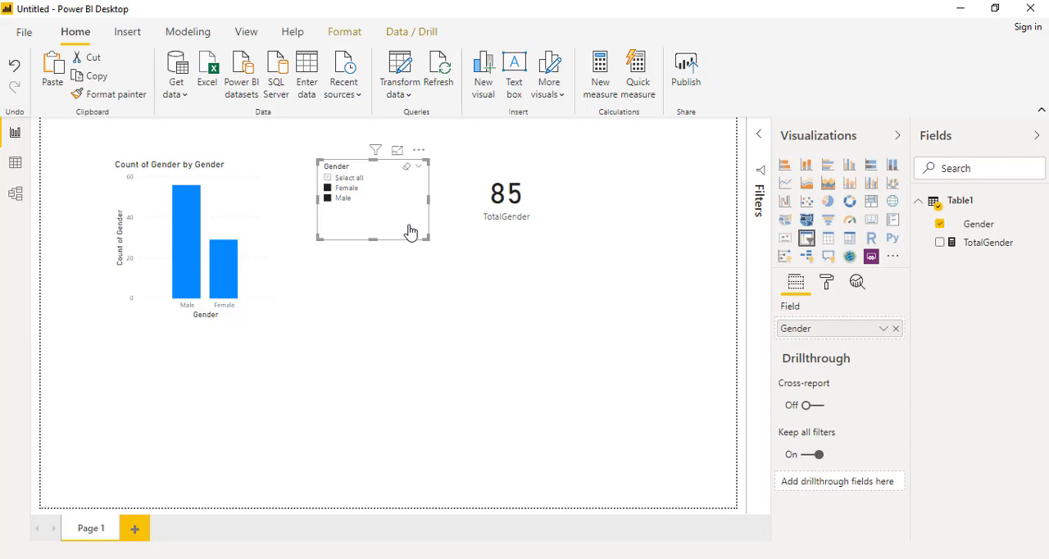
{"action": "left_click", "coordinate": [345, 39]}
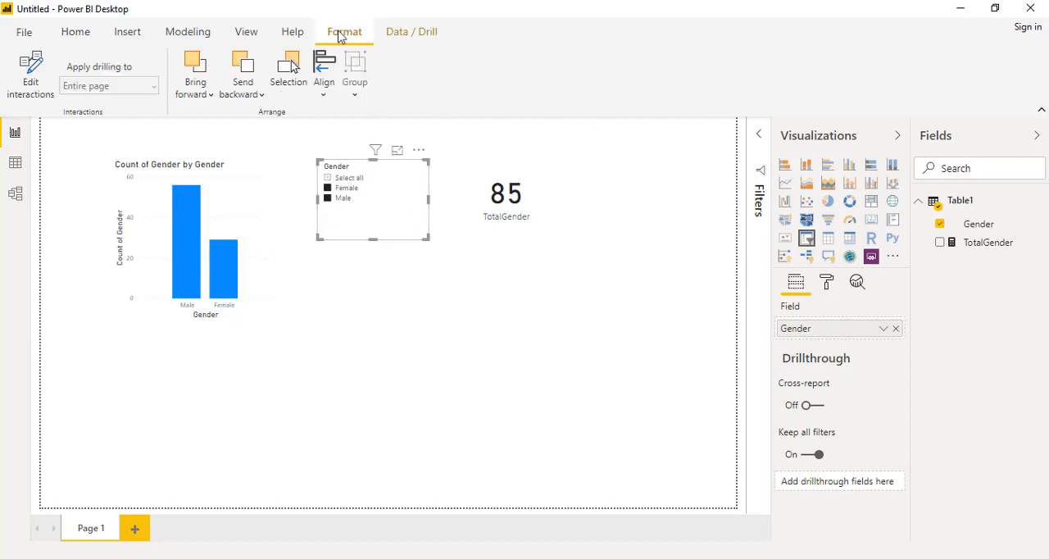
{"action": "left_click", "coordinate": [30, 91]}
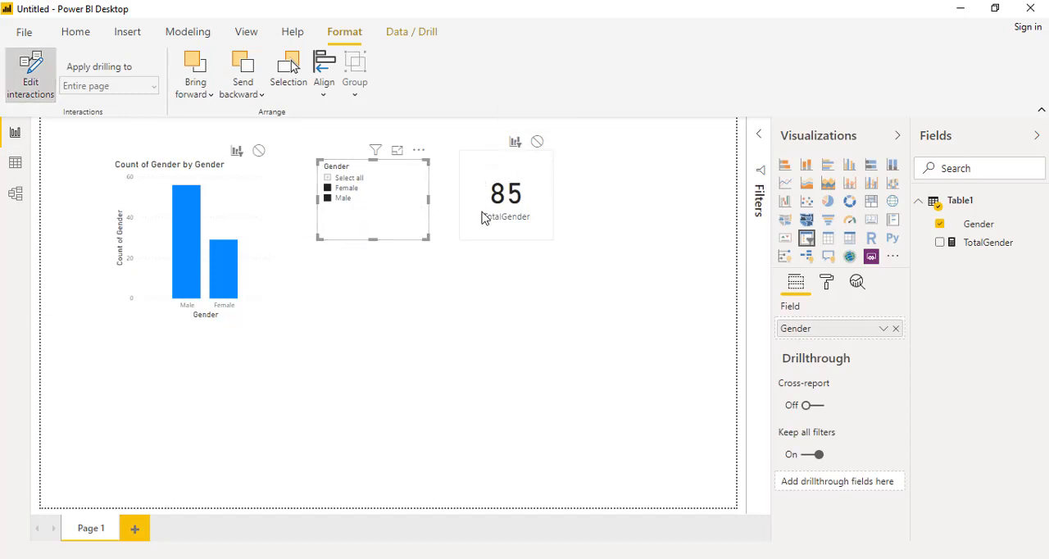
{"action": "left_click", "coordinate": [537, 144]}
{"action": "left_click", "coordinate": [371, 299]}
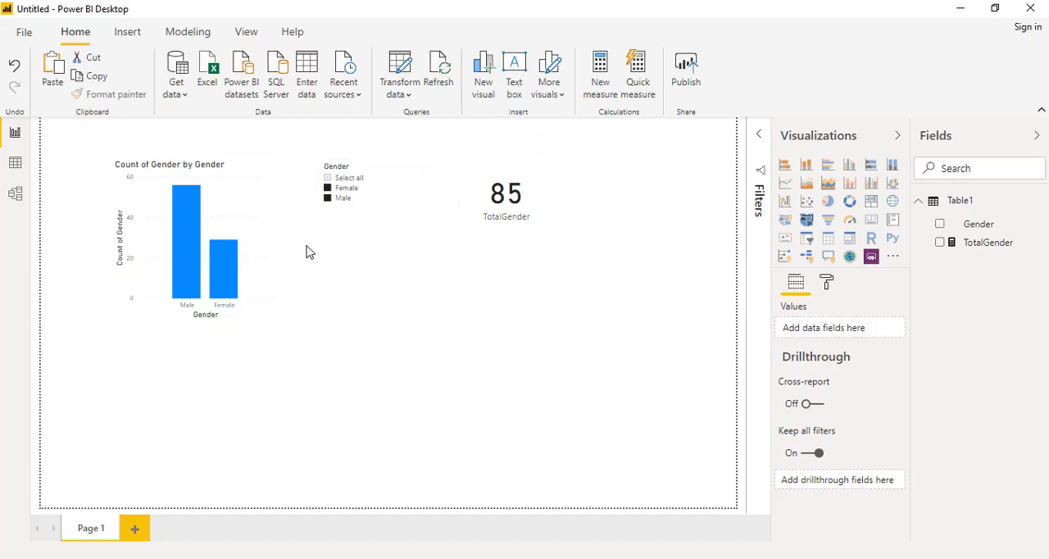
Set the column chart's interaction with the TotalGender card to None and end interaction editing.
{"action": "left_click", "coordinate": [265, 186]}
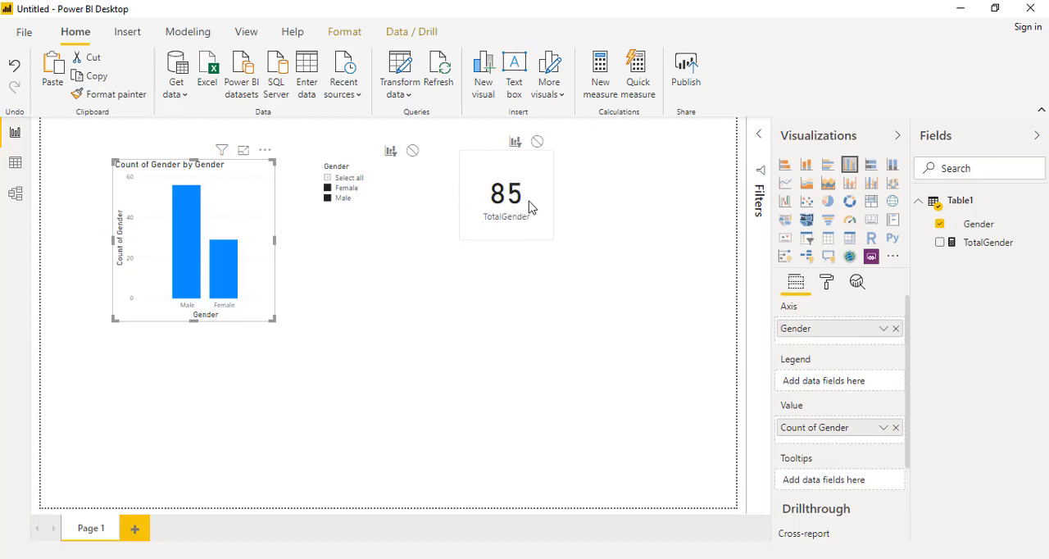
{"action": "left_click", "coordinate": [537, 141]}
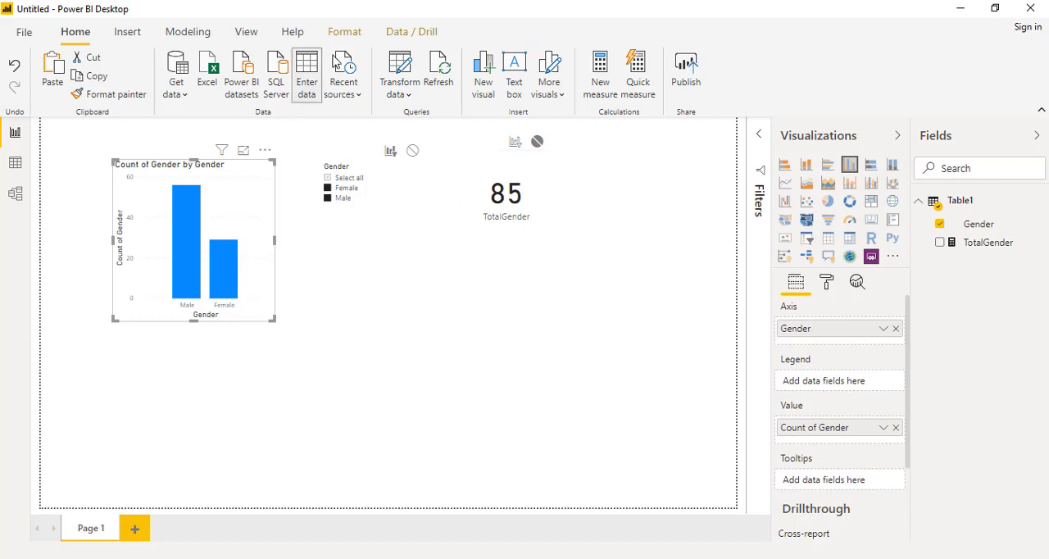
{"action": "left_click", "coordinate": [344, 31]}
{"action": "left_click", "coordinate": [35, 98]}
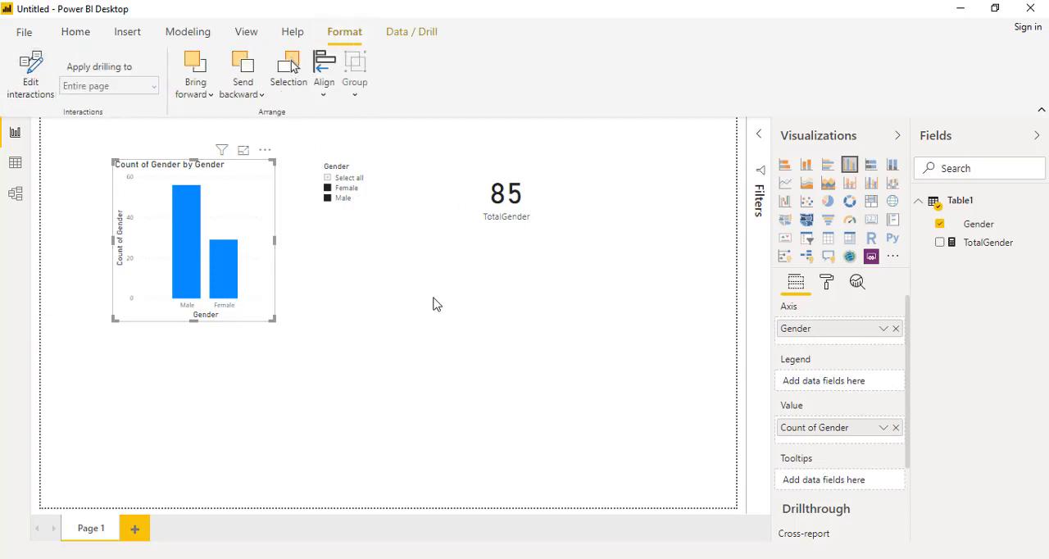
Check the chart and TotalGender card while switching the slicer through no selection, Female only, Male only and Select all.
{"action": "left_click", "coordinate": [492, 230]}
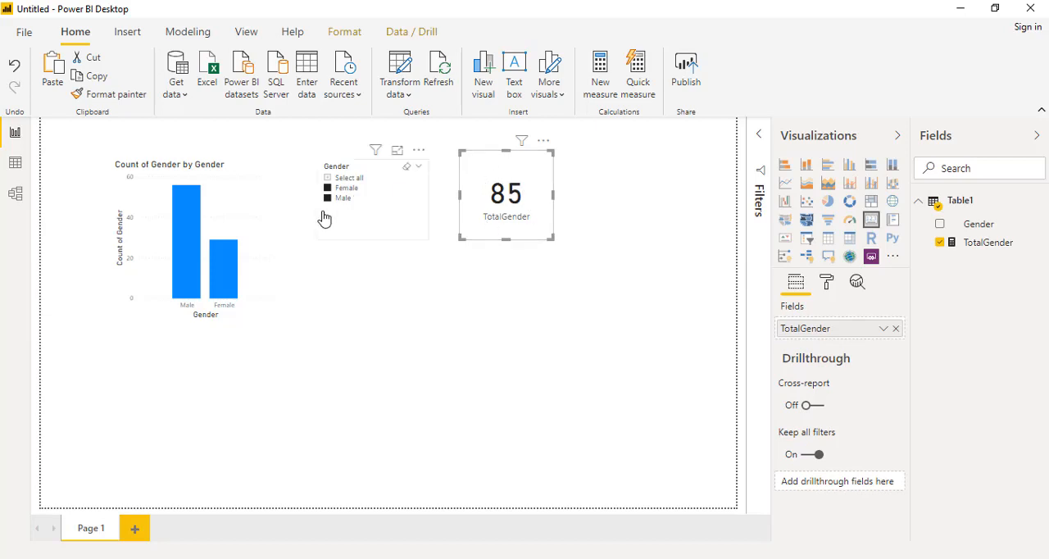
{"action": "left_click", "coordinate": [255, 212]}
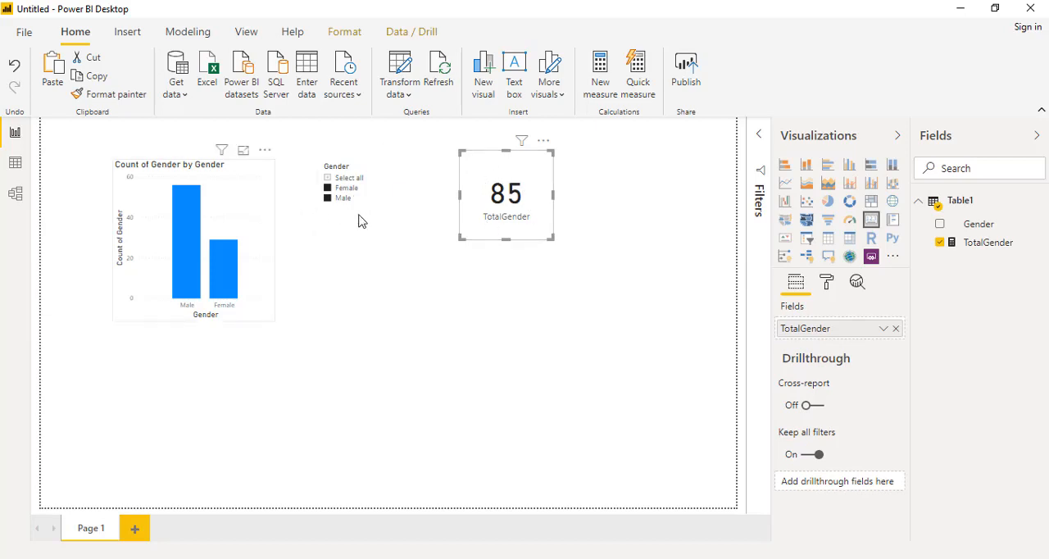
{"action": "left_click", "coordinate": [353, 212]}
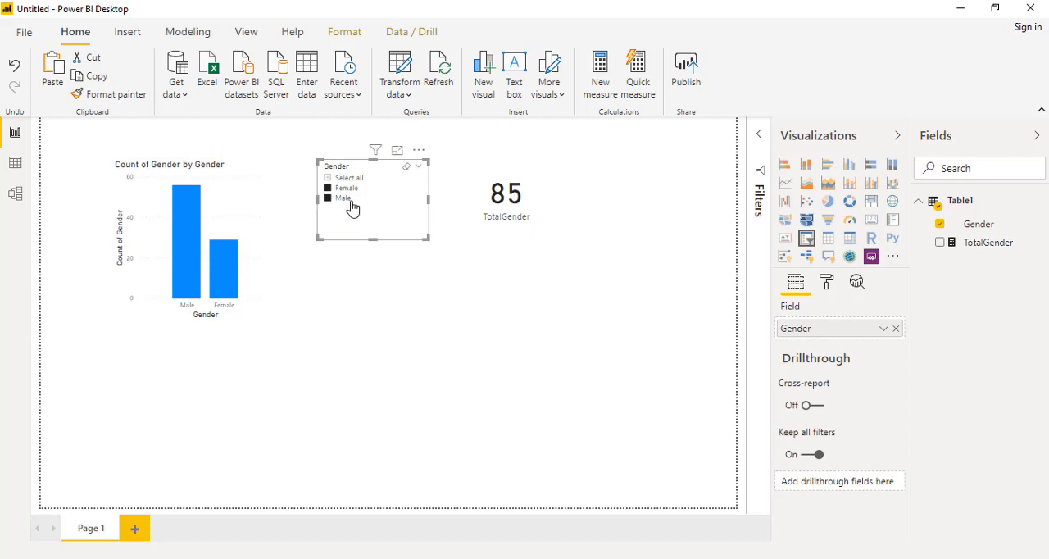
{"action": "left_click", "coordinate": [344, 198]}
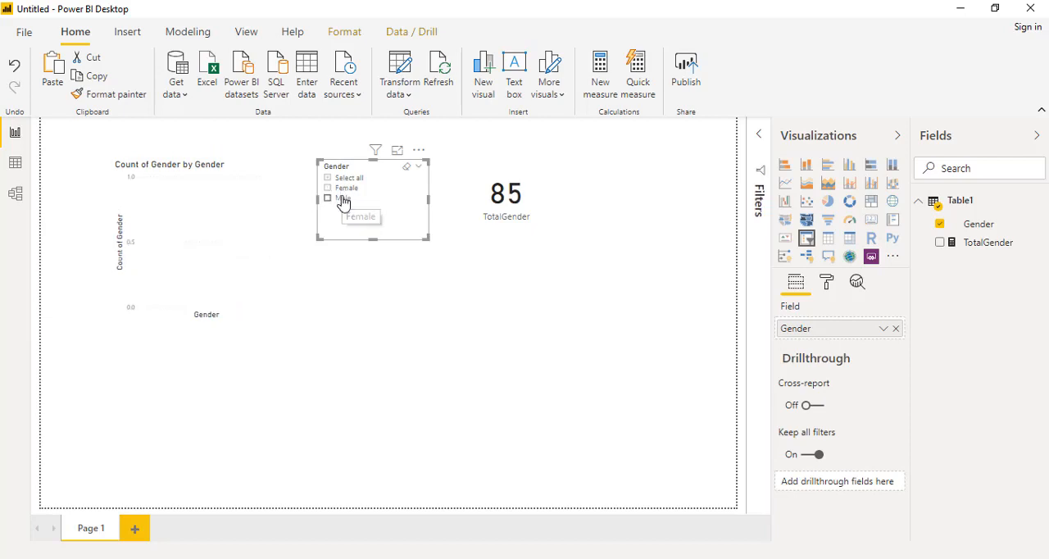
{"action": "left_click", "coordinate": [343, 198]}
{"action": "left_click", "coordinate": [346, 185]}
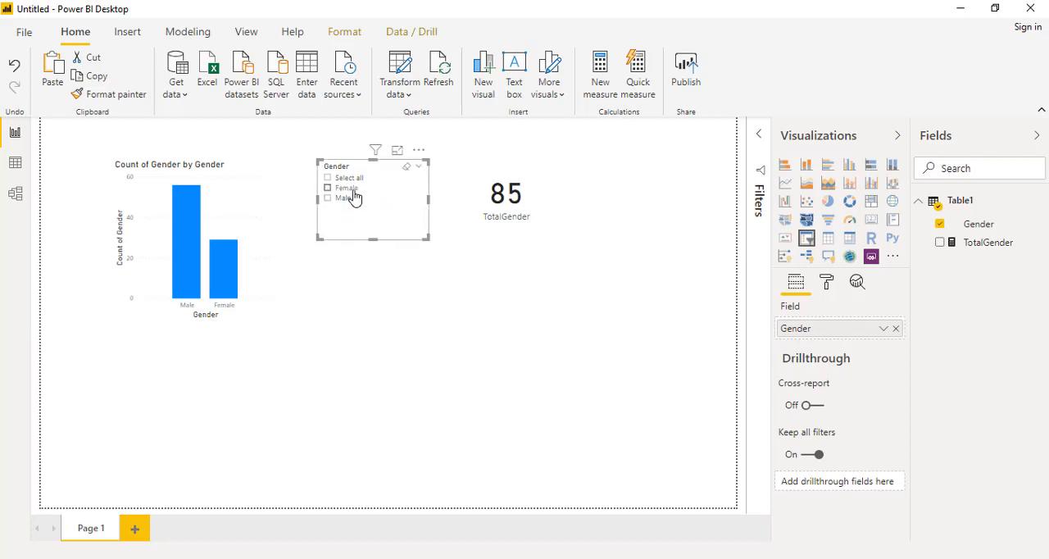
{"action": "left_click", "coordinate": [357, 191]}
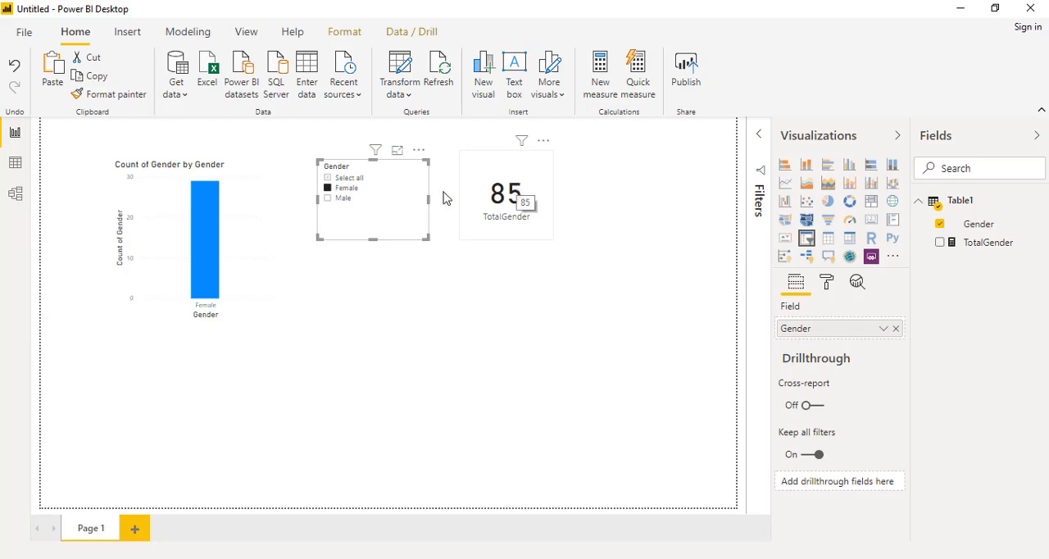
{"action": "left_click", "coordinate": [330, 200]}
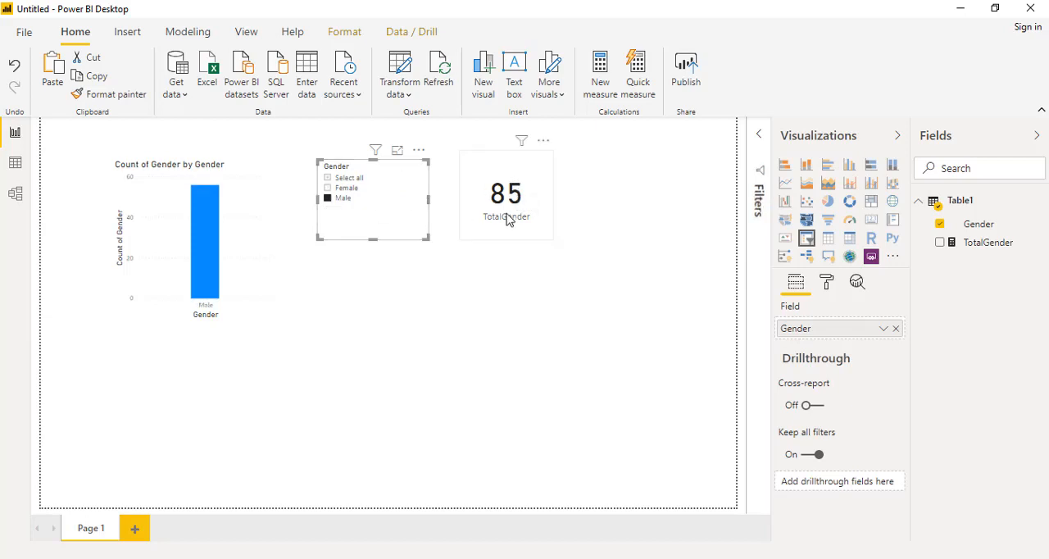
{"action": "left_click", "coordinate": [354, 178]}
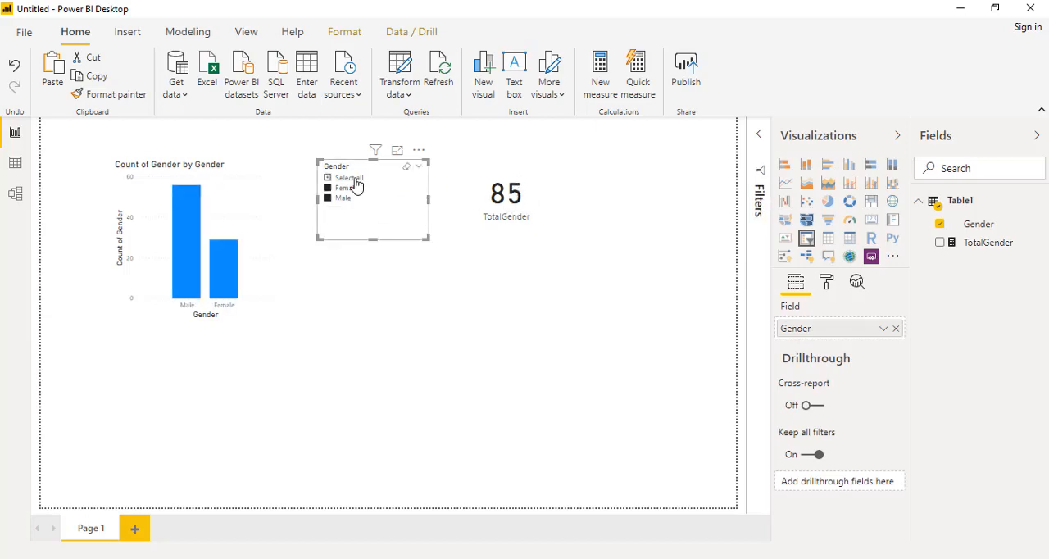
{"action": "left_click", "coordinate": [504, 237]}
Restore the filter interaction from the Gender slicer and the column chart to the TotalGender card, and end interaction editing.
{"action": "left_click", "coordinate": [387, 236]}
{"action": "left_click", "coordinate": [345, 31]}
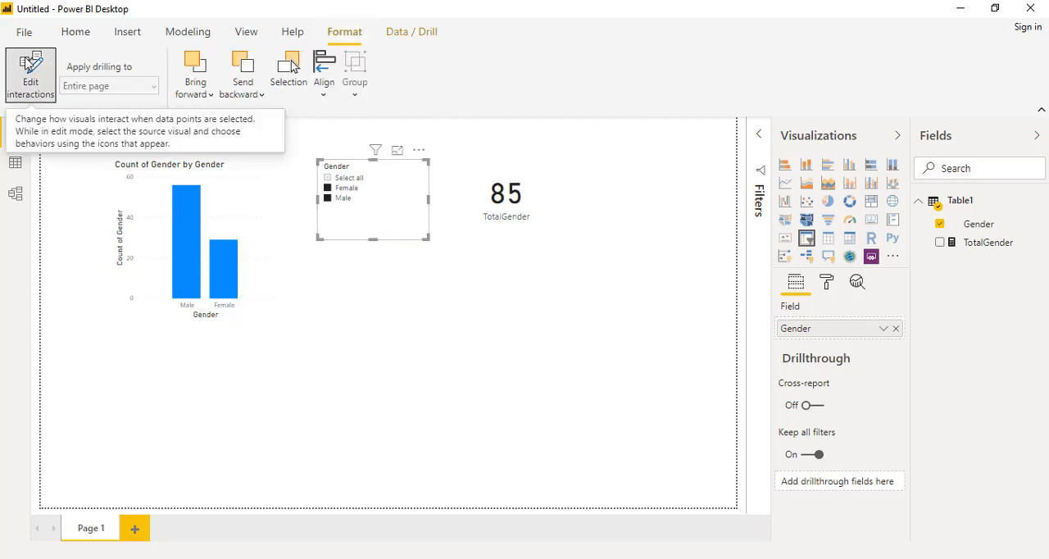
{"action": "left_click", "coordinate": [27, 64]}
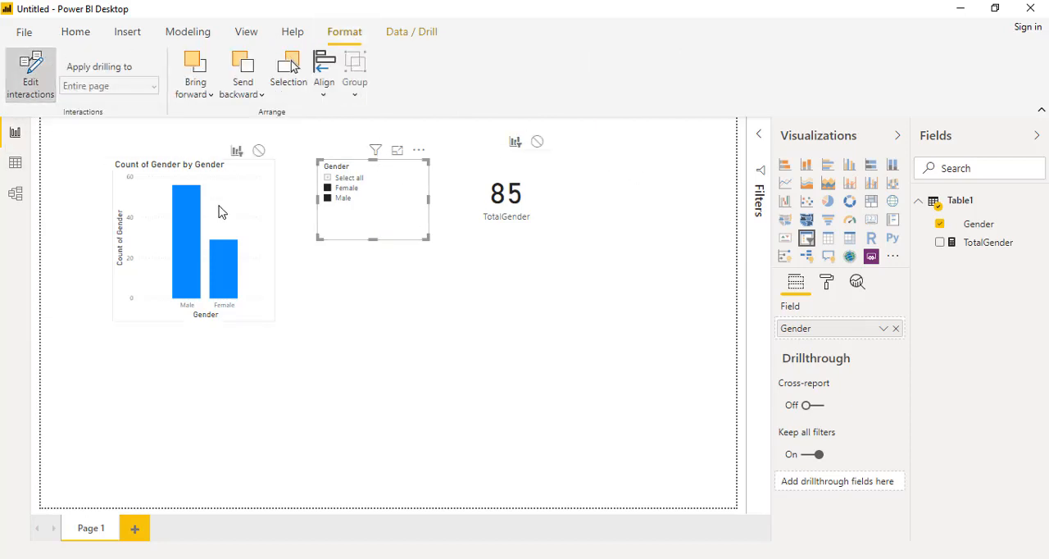
{"action": "left_click", "coordinate": [258, 211]}
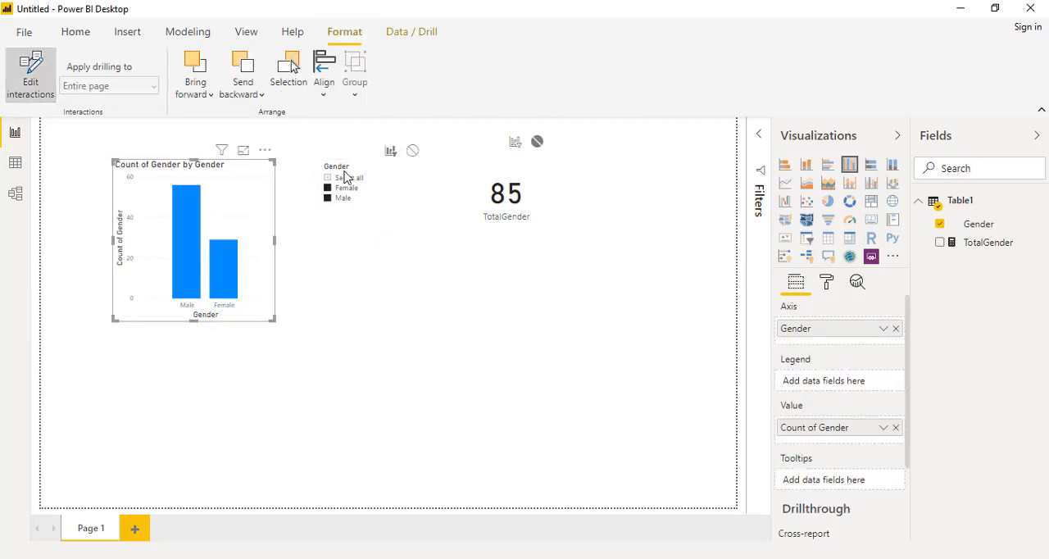
{"action": "left_click", "coordinate": [516, 142]}
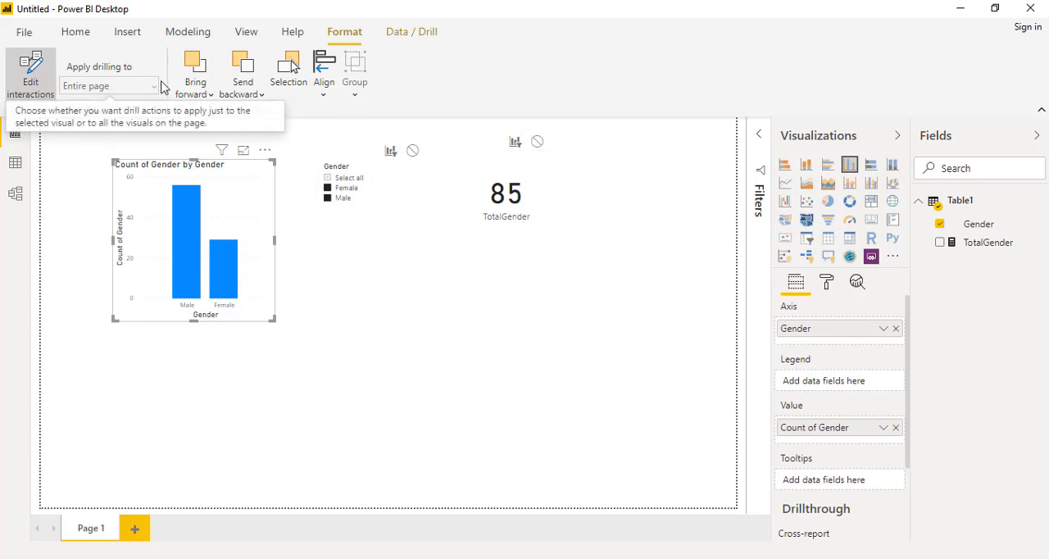
{"action": "left_click", "coordinate": [76, 33]}
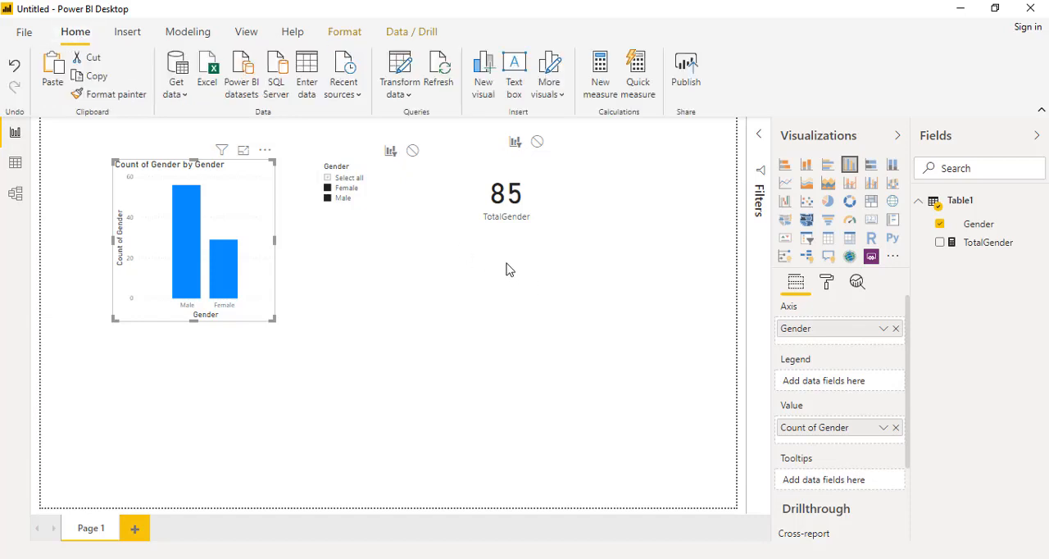
{"action": "left_click", "coordinate": [345, 31]}
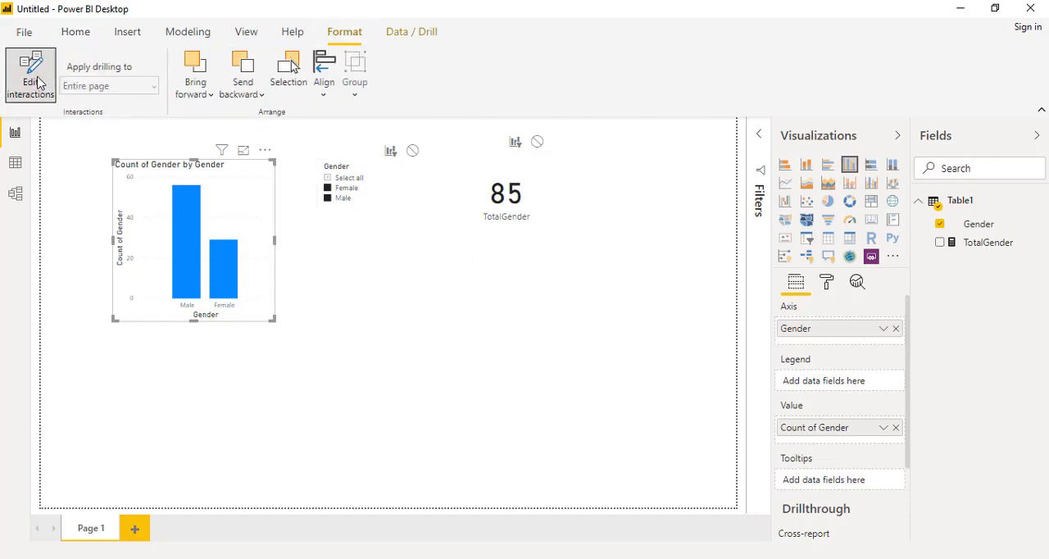
{"action": "left_click", "coordinate": [563, 358]}
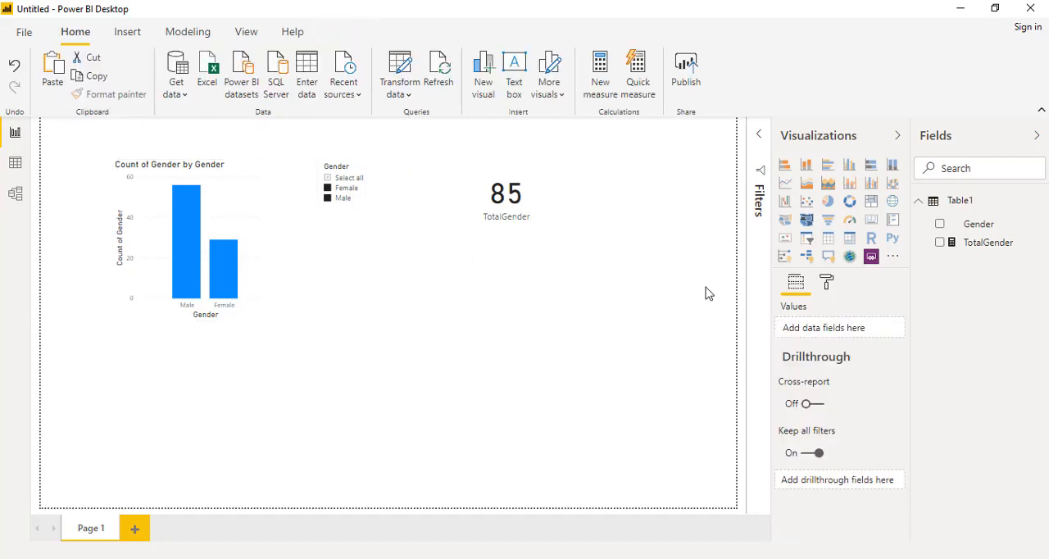
Create a new measure in Table1 and name it AllGender.
{"action": "left_click", "coordinate": [600, 89]}
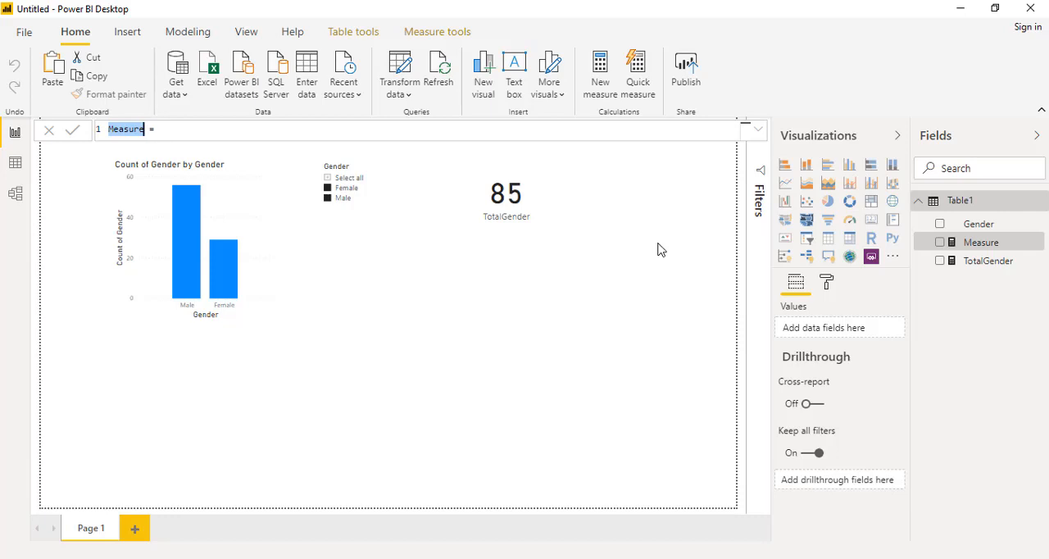
{"action": "type", "text": "TotalGender"}
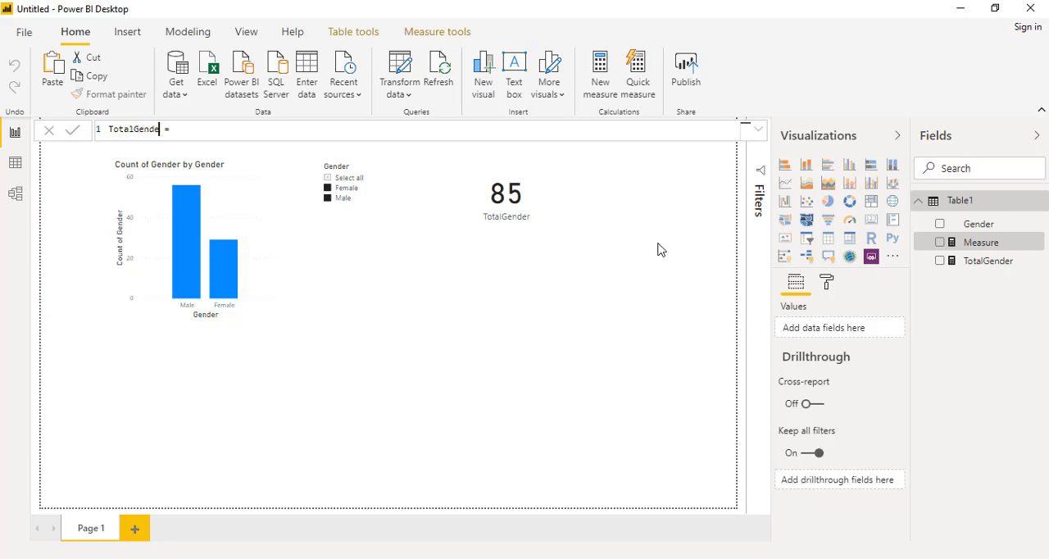
{"action": "key", "text": "Left"}
{"action": "key", "text": "Left"}
{"action": "key", "text": "Left"}
{"action": "key", "text": "Left"}
{"action": "key", "text": "Left"}
{"action": "key", "text": "shift+Home"}
{"action": "type", "text": "All"}
Start the AllGender formula with CALCULATE and give it COUNTROWS(Table1) as its expression.
{"action": "key", "text": "End"}
{"action": "type", "text": "CALCULATE("}
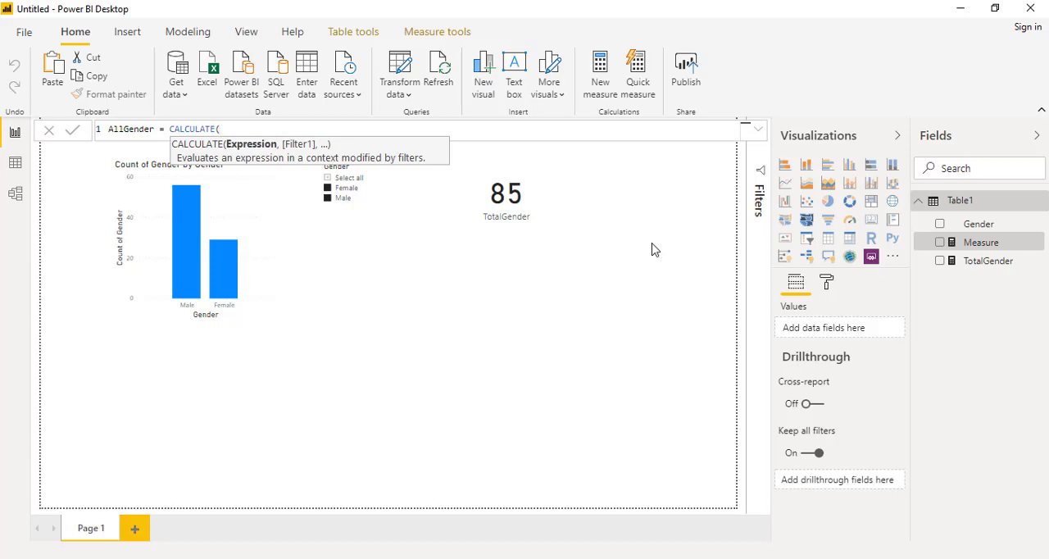
{"action": "type", "text": "count"}
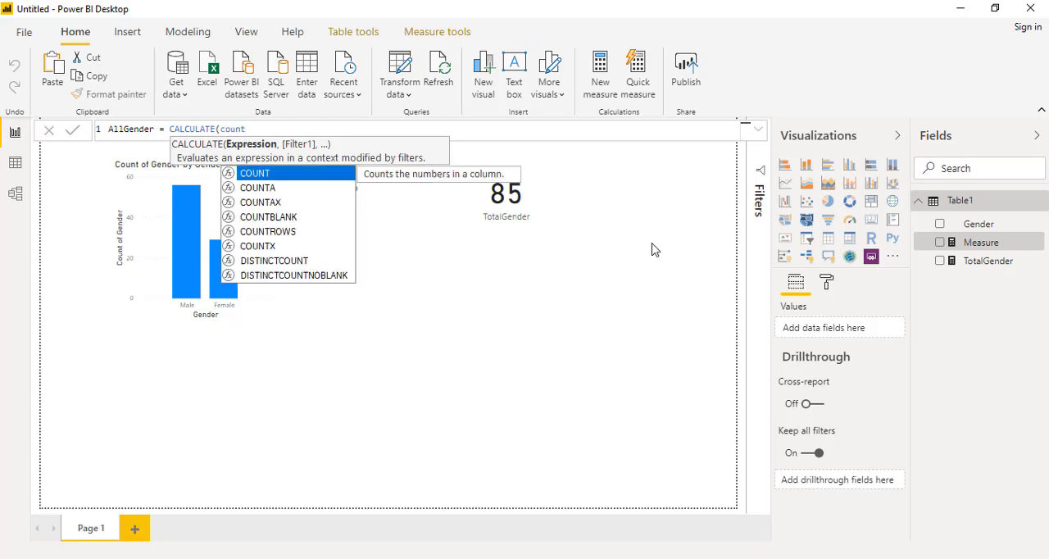
{"action": "key", "text": "Down"}
{"action": "key", "text": "Down"}
{"action": "key", "text": "Down"}
{"action": "key", "text": "Down"}
{"action": "key", "text": "Tab"}
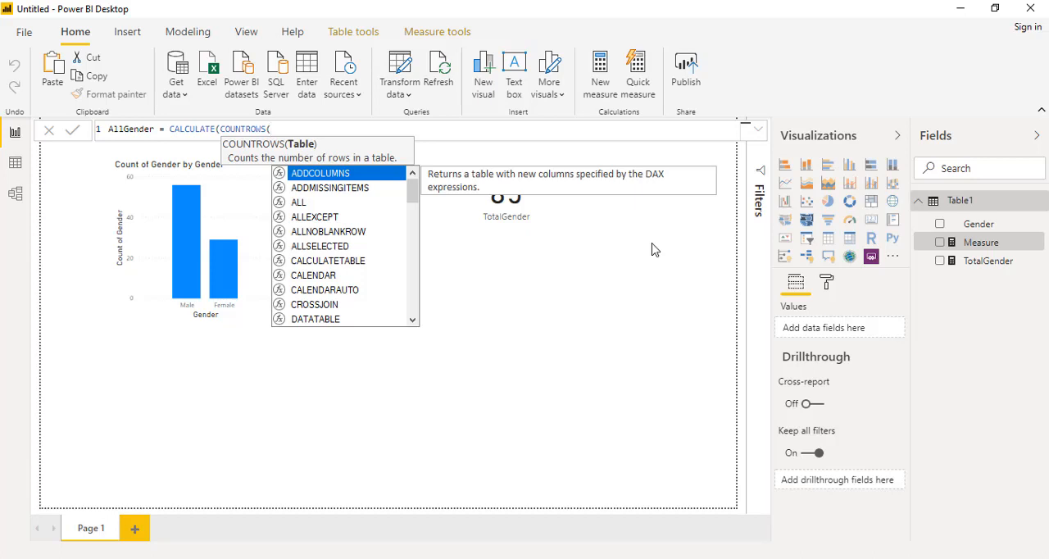
{"action": "type", "text": "tab"}
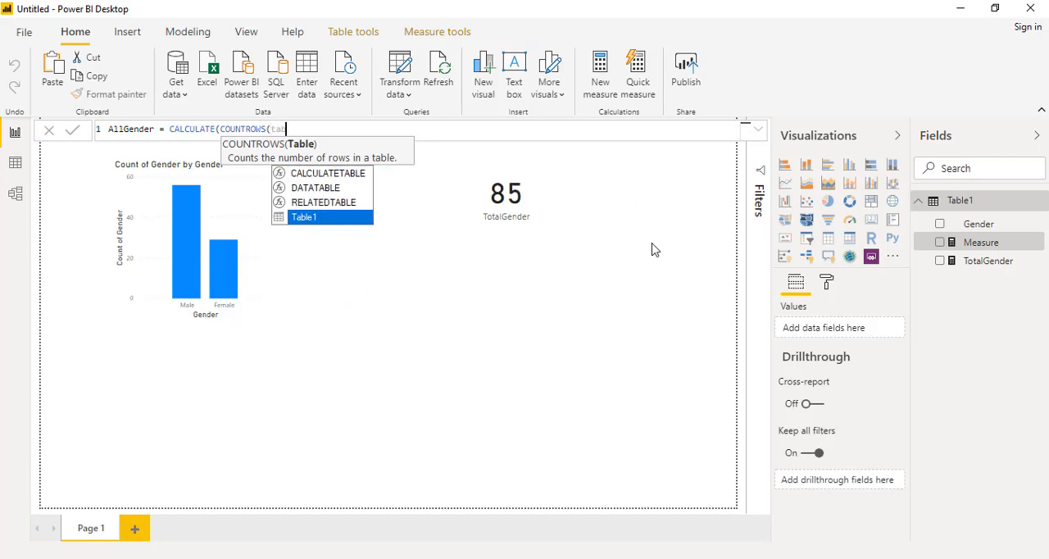
{"action": "key", "text": "Tab"}
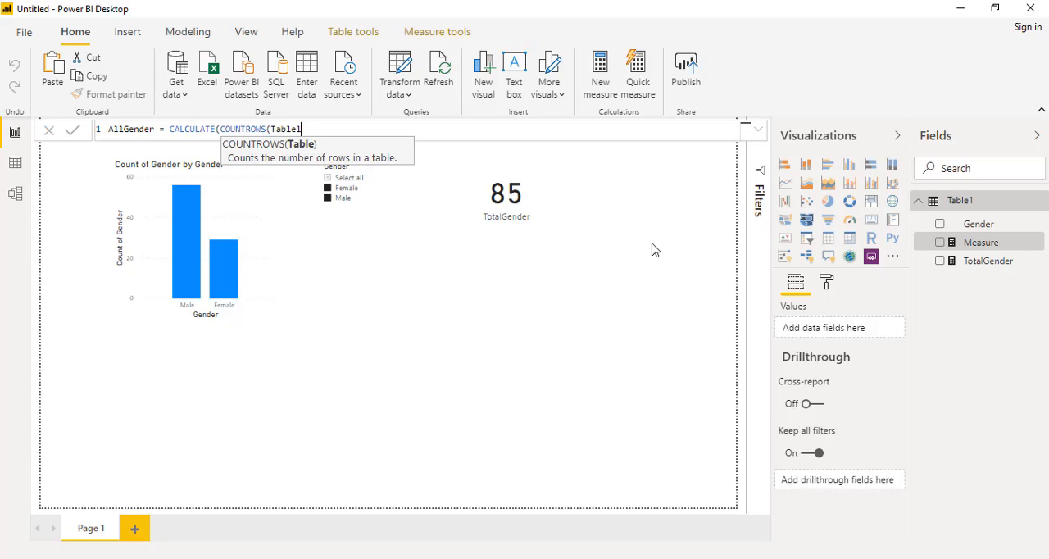
{"action": "type", "text": ")"}
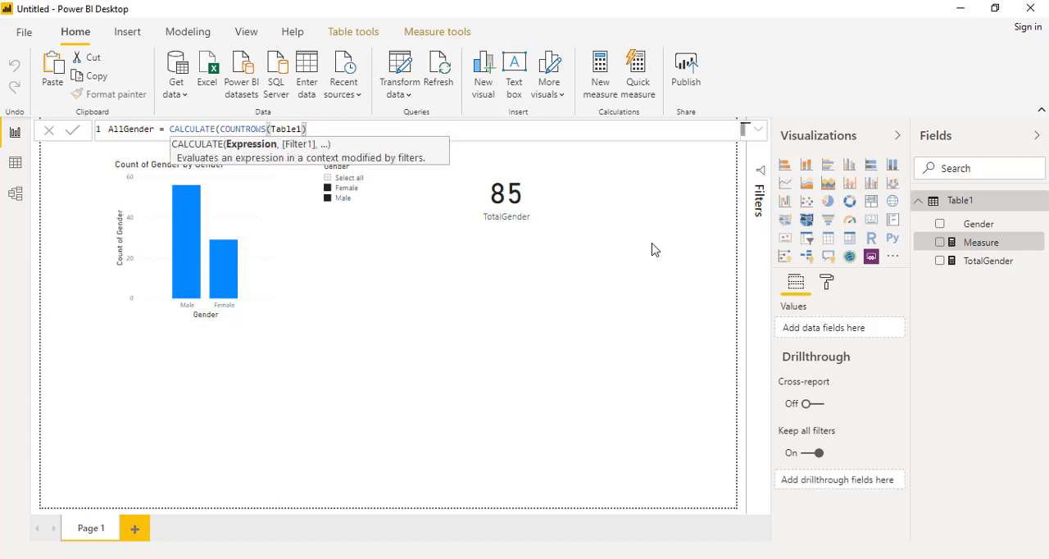
{"action": "type", "text": ","}
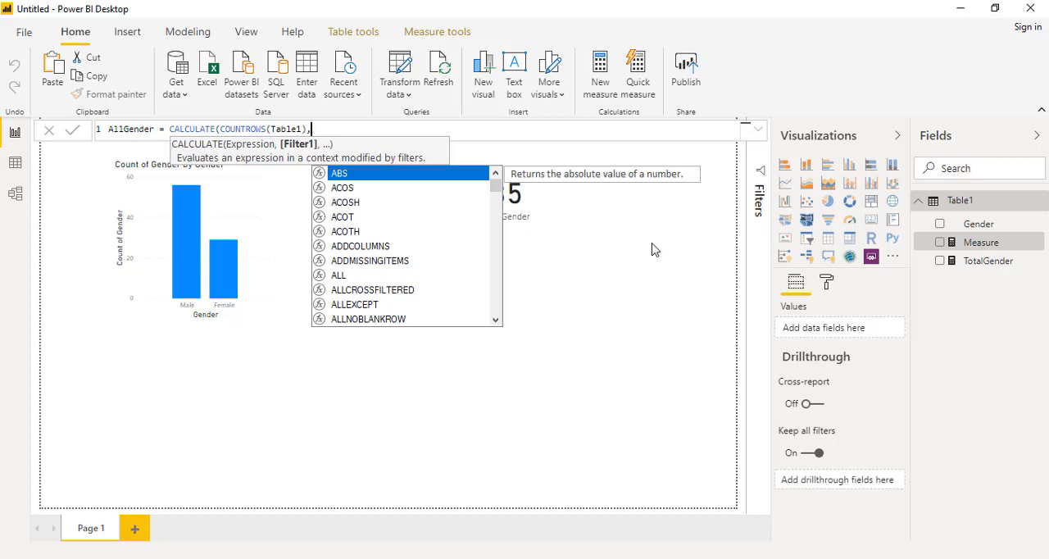
Add ALL(Table1[Gender]) as the filter argument of the AllGender formula and commit the measure.
{"action": "type", "text": "all"}
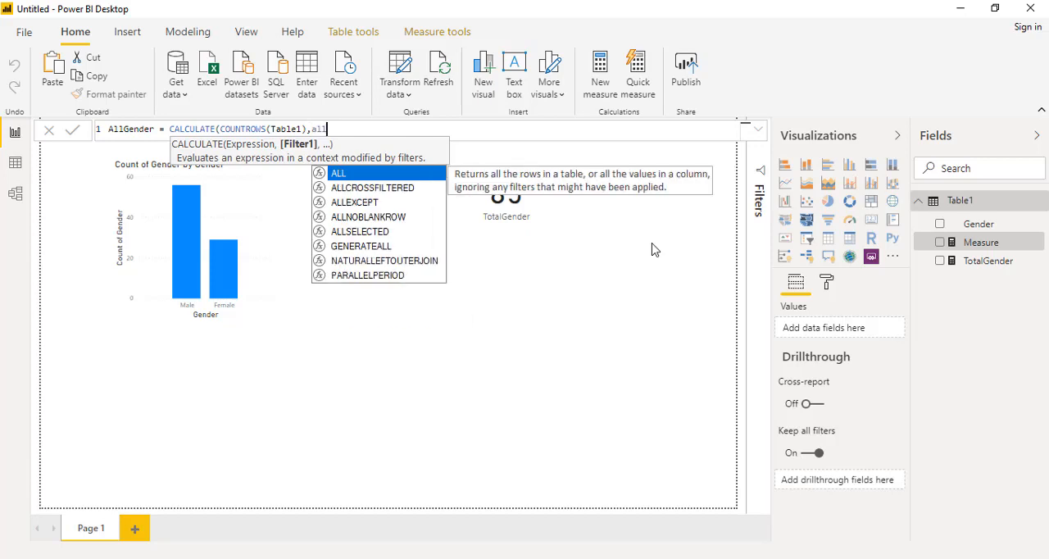
{"action": "key", "text": "Tab"}
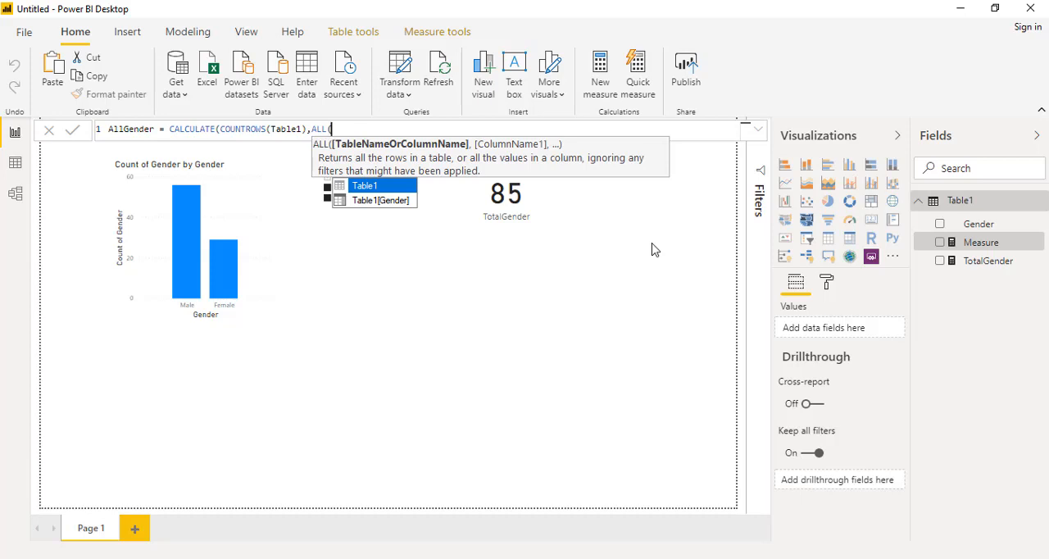
{"action": "key", "text": "Down"}
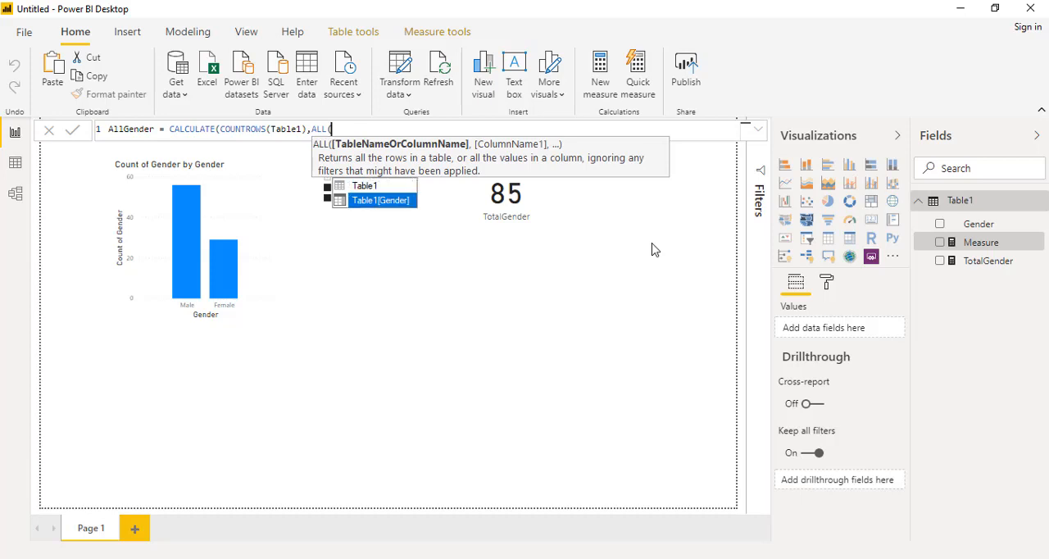
{"action": "key", "text": "Tab"}
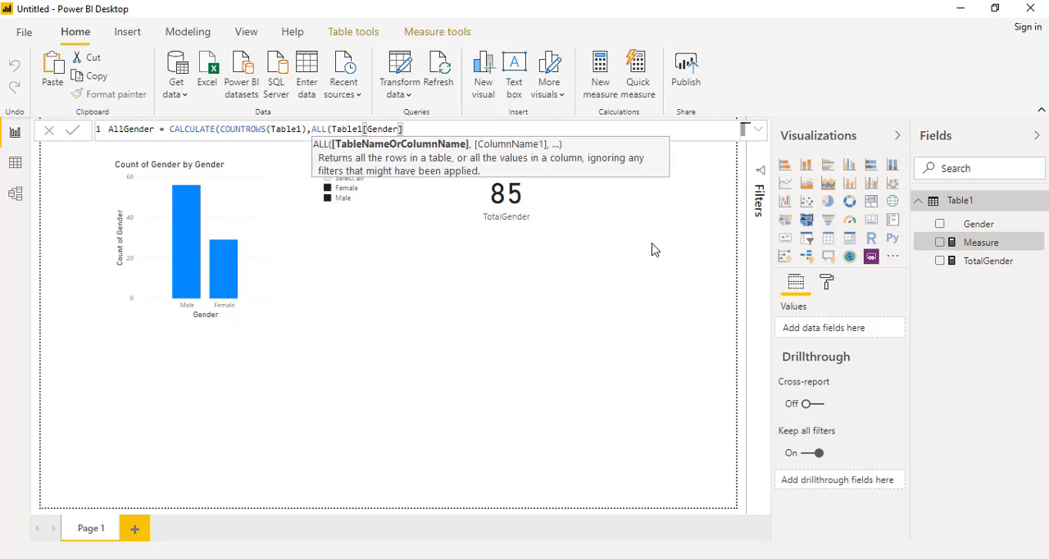
{"action": "type", "text": ")"}
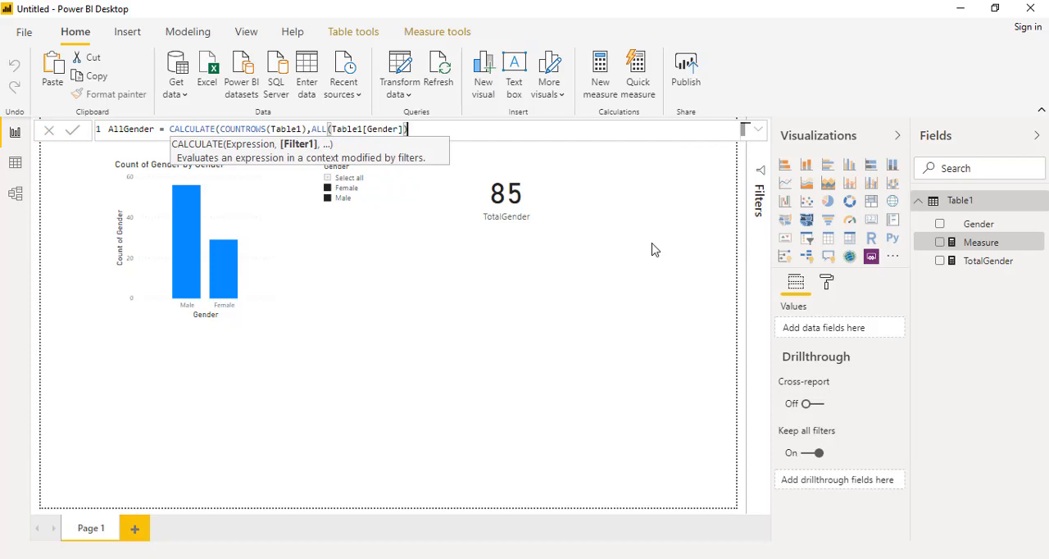
{"action": "key", "text": "Return"}
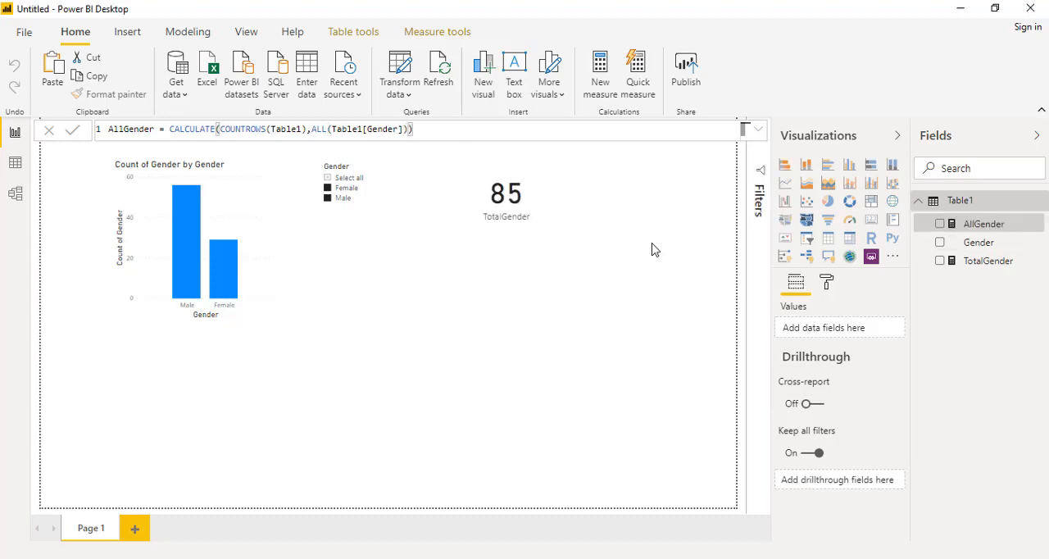
Add a card visual showing AllGender to the report and place it directly below the TotalGender card.
{"action": "left_click", "coordinate": [658, 199]}
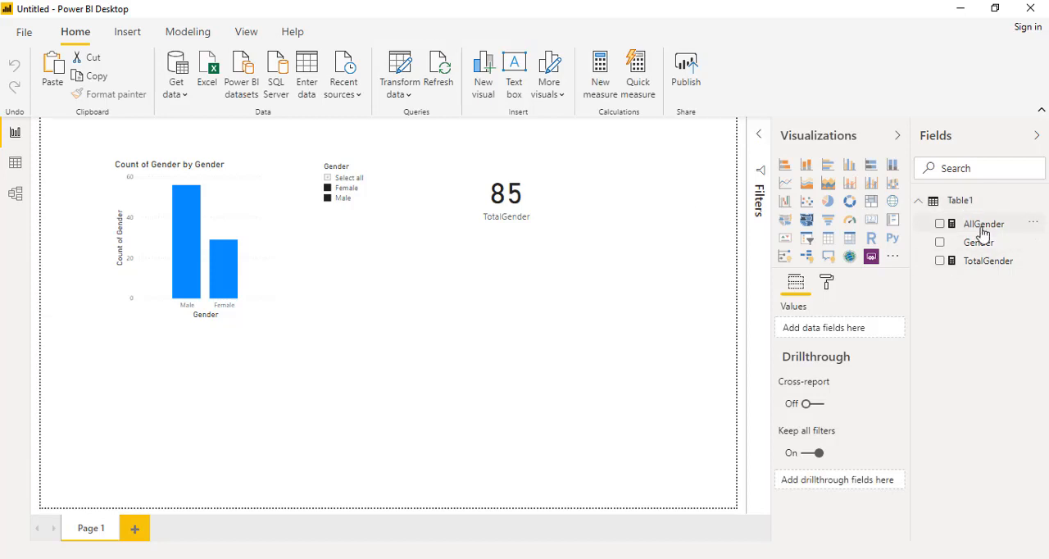
{"action": "left_click_drag", "start_coordinate": [982, 233], "coordinate": [452, 328]}
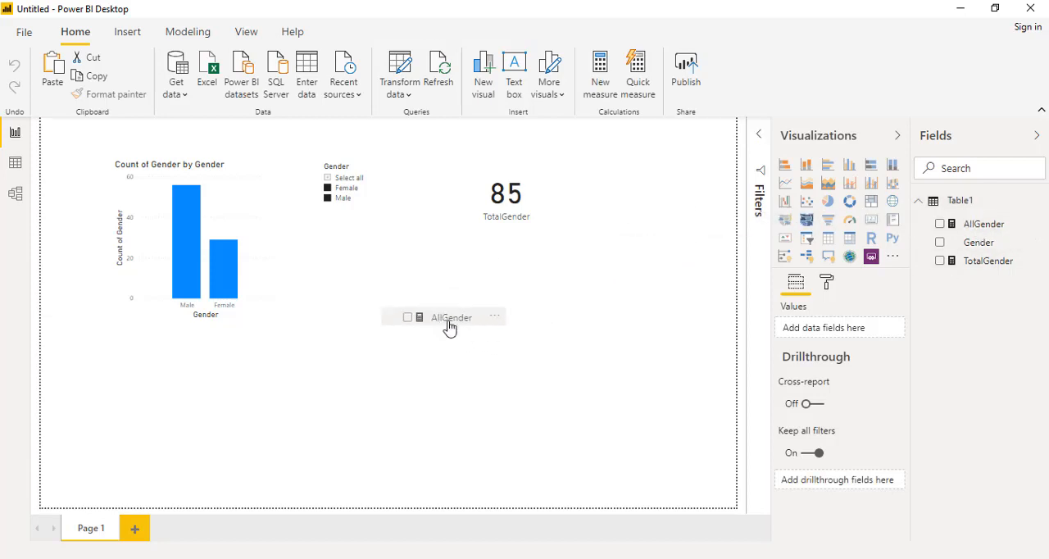
{"action": "left_click", "coordinate": [871, 228]}
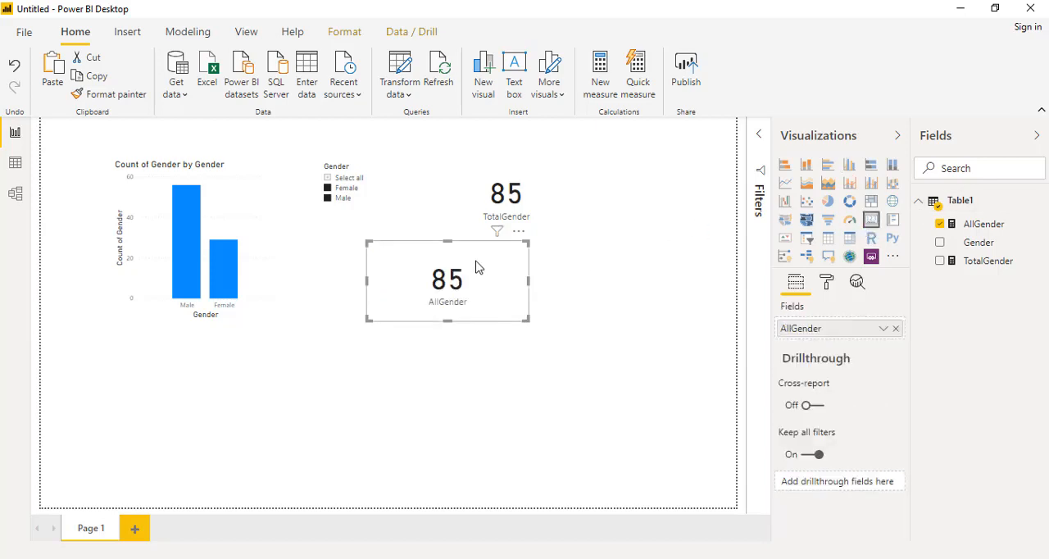
{"action": "left_click_drag", "start_coordinate": [476, 264], "coordinate": [566, 281]}
{"action": "left_click", "coordinate": [615, 292]}
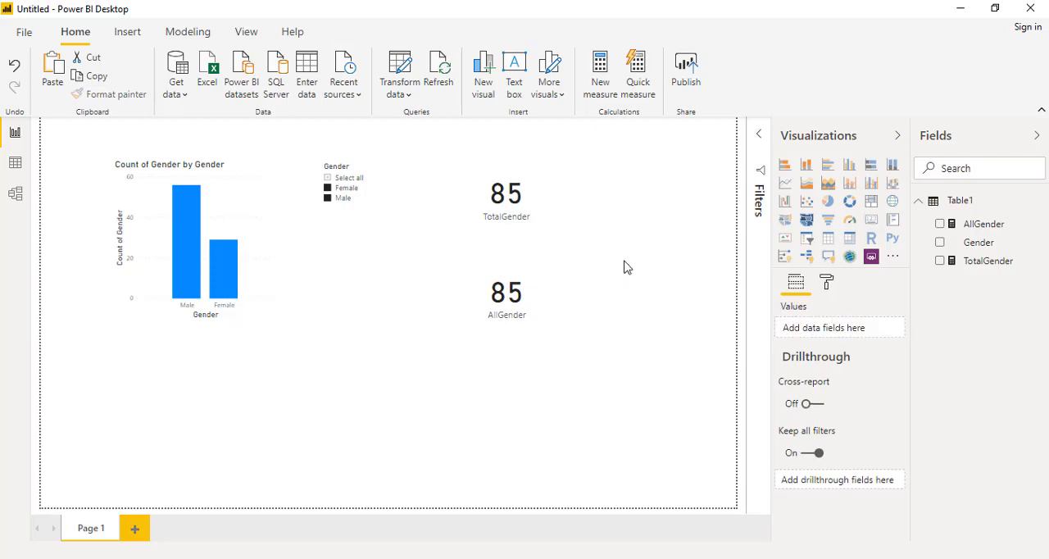
Compare the TotalGender and AllGender cards under Male-only and Female-only slicer selections, and display the AllGender formula.
{"action": "left_click", "coordinate": [345, 197]}
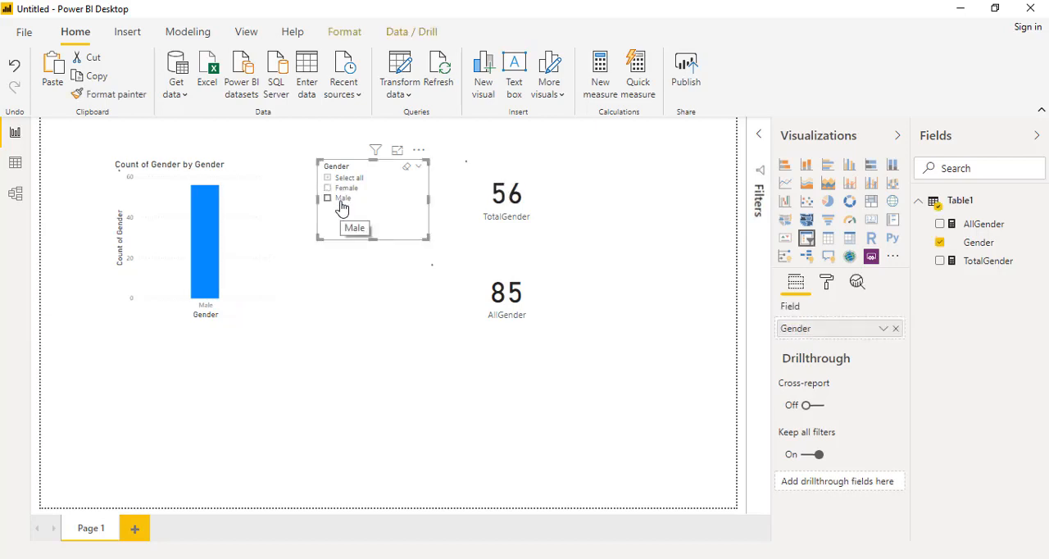
{"action": "left_click", "coordinate": [343, 197]}
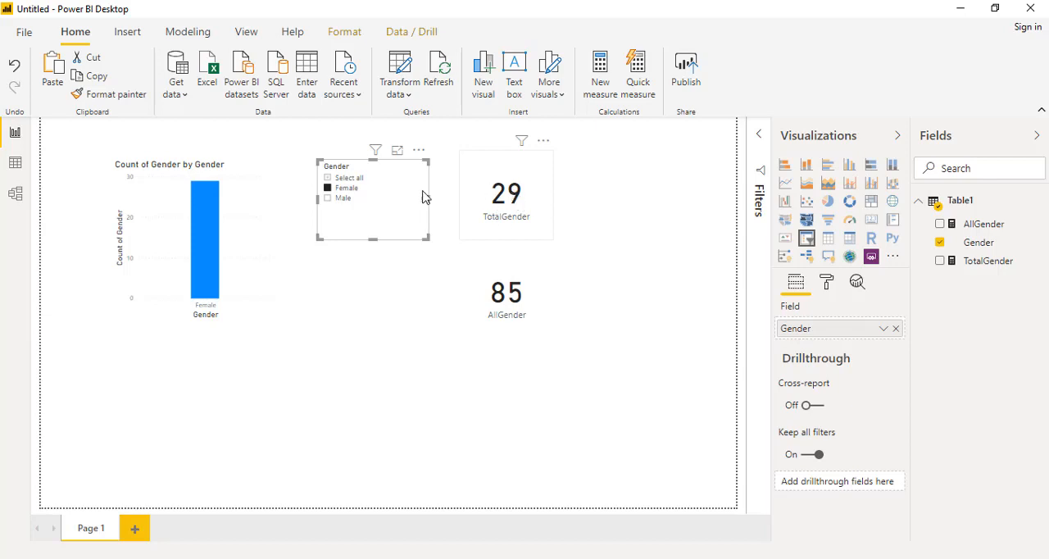
{"action": "left_click", "coordinate": [344, 199]}
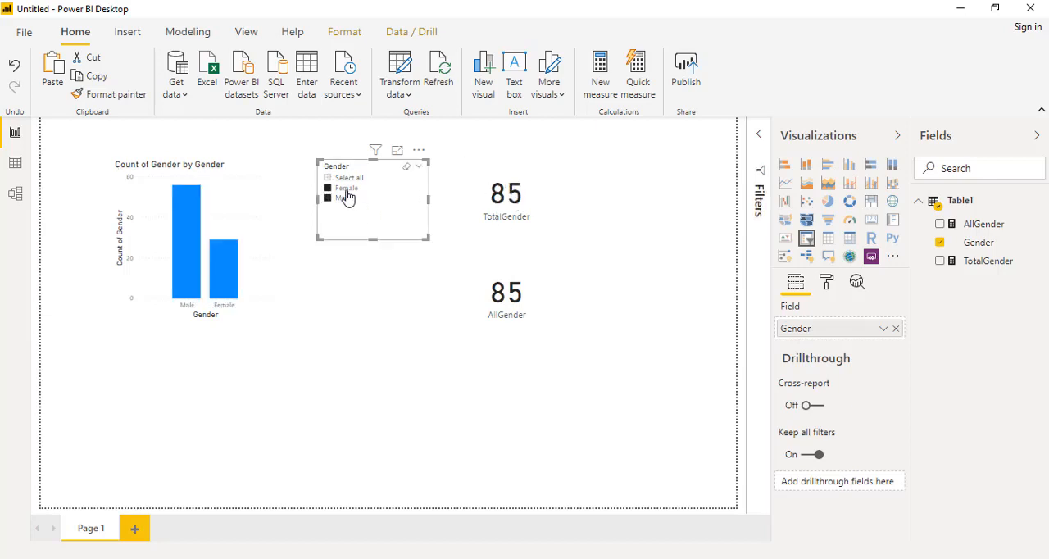
{"action": "left_click", "coordinate": [537, 296]}
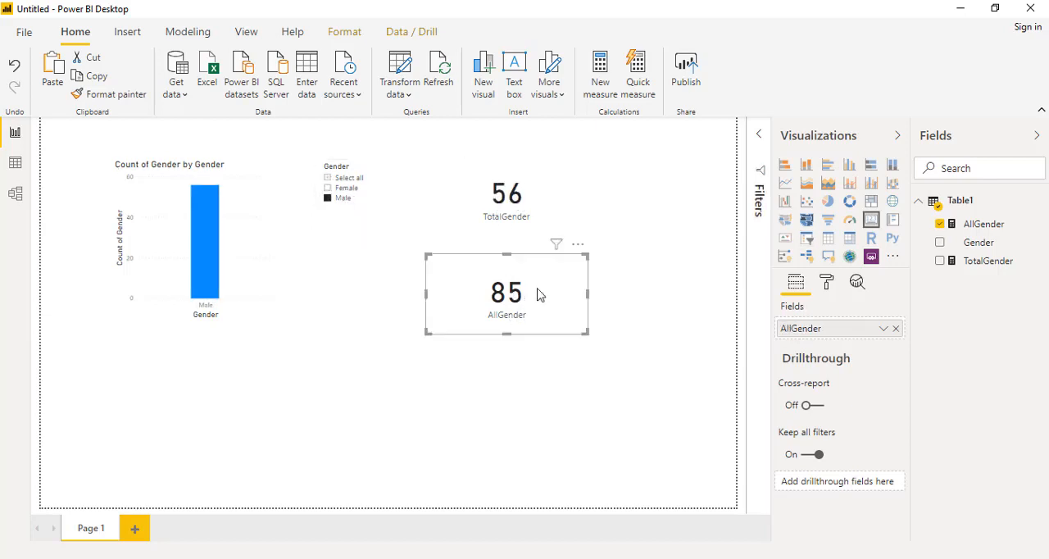
{"action": "left_click", "coordinate": [986, 226]}
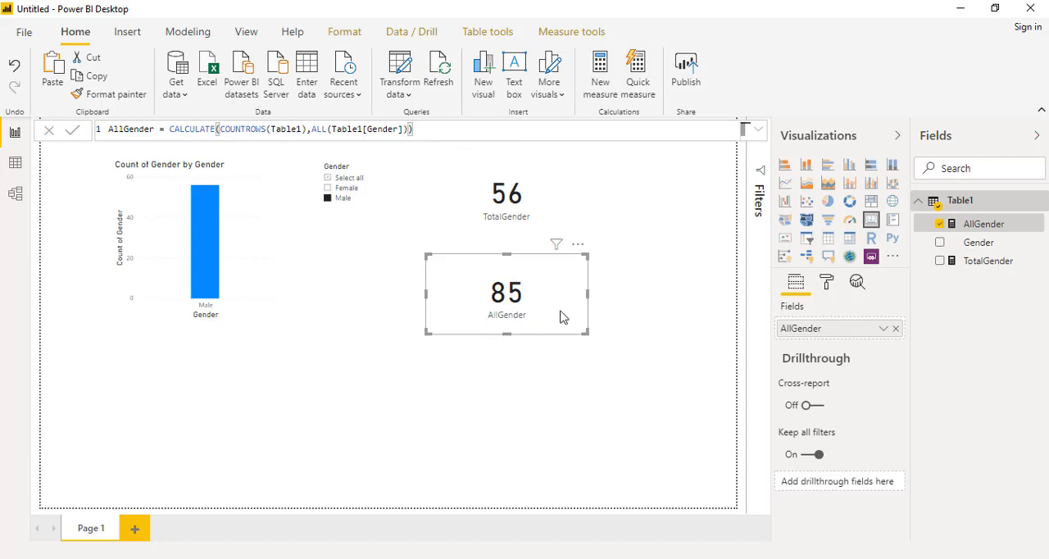
Recheck both cards while switching the Gender slicer between Female only, Male only and all, ending with both genders selected.
{"action": "left_click", "coordinate": [349, 197]}
{"action": "left_click", "coordinate": [351, 178]}
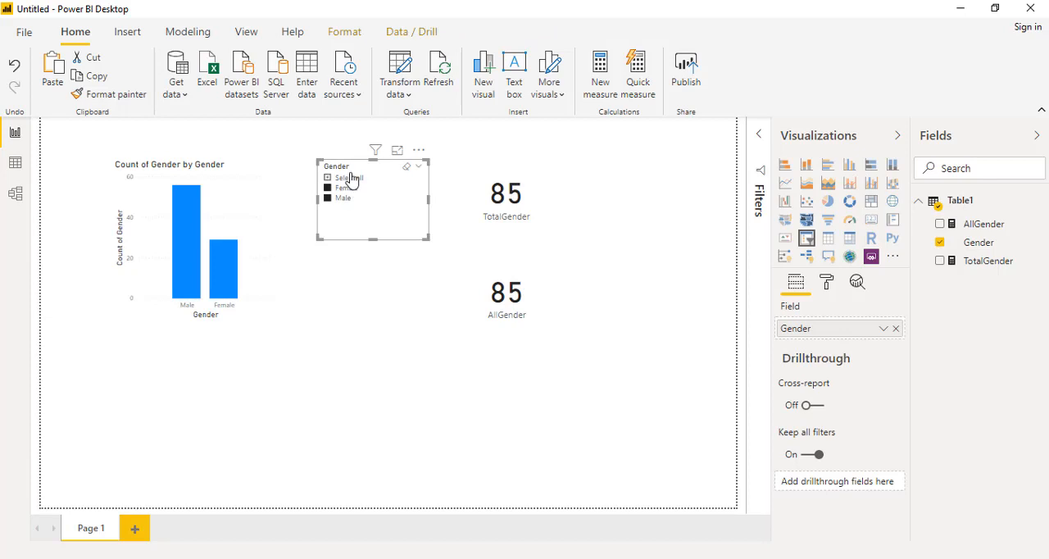
{"action": "left_click", "coordinate": [346, 188]}
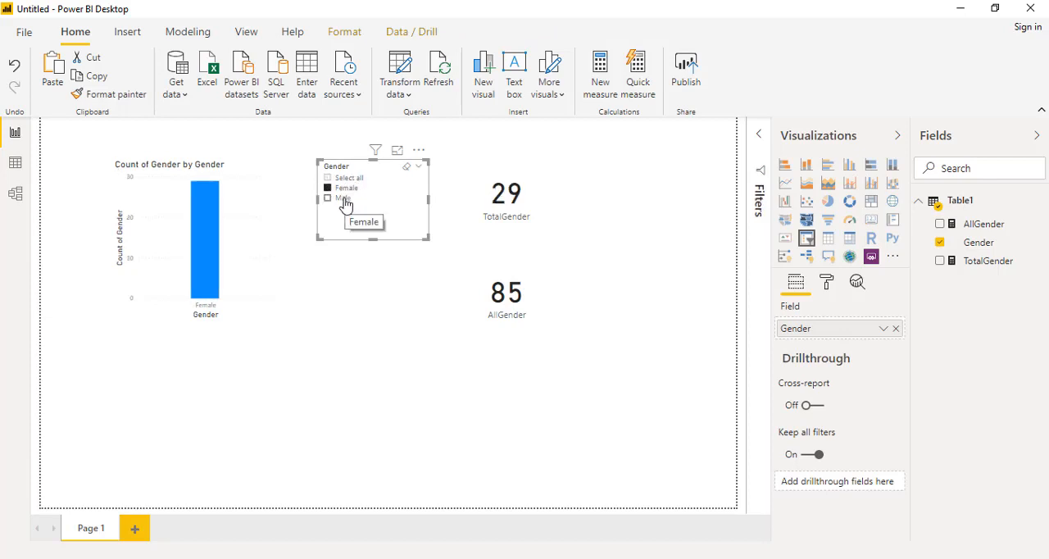
{"action": "left_click", "coordinate": [344, 198]}
{"action": "left_click", "coordinate": [346, 189]}
{"action": "left_click", "coordinate": [344, 198]}
{"action": "left_click", "coordinate": [346, 180]}
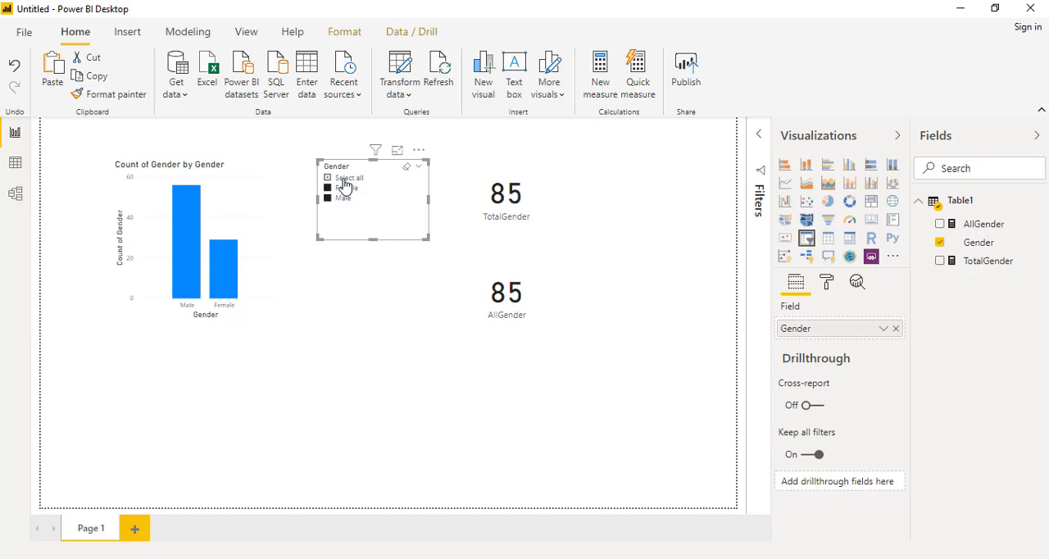
Open the AllGender measure's formula and review its COUNTROWS and ALL parts.
{"action": "left_click", "coordinate": [983, 224]}
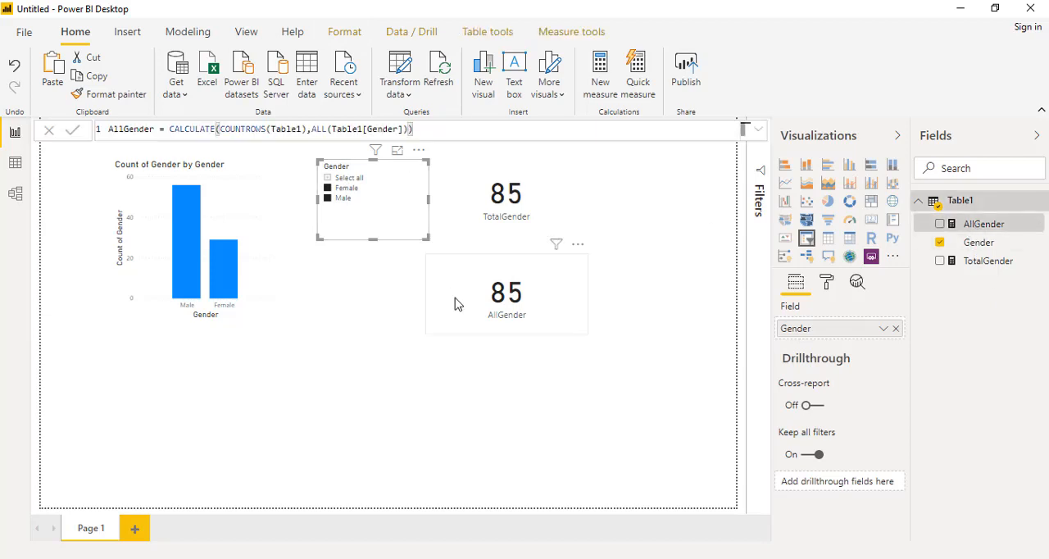
{"action": "left_click", "coordinate": [248, 129]}
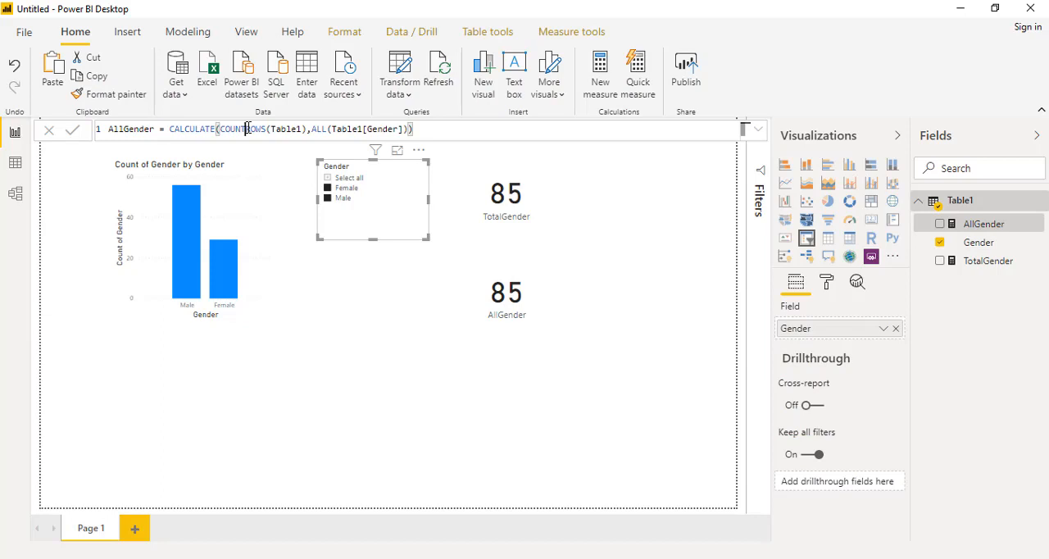
{"action": "left_click", "coordinate": [319, 131]}
{"action": "left_click", "coordinate": [435, 128]}
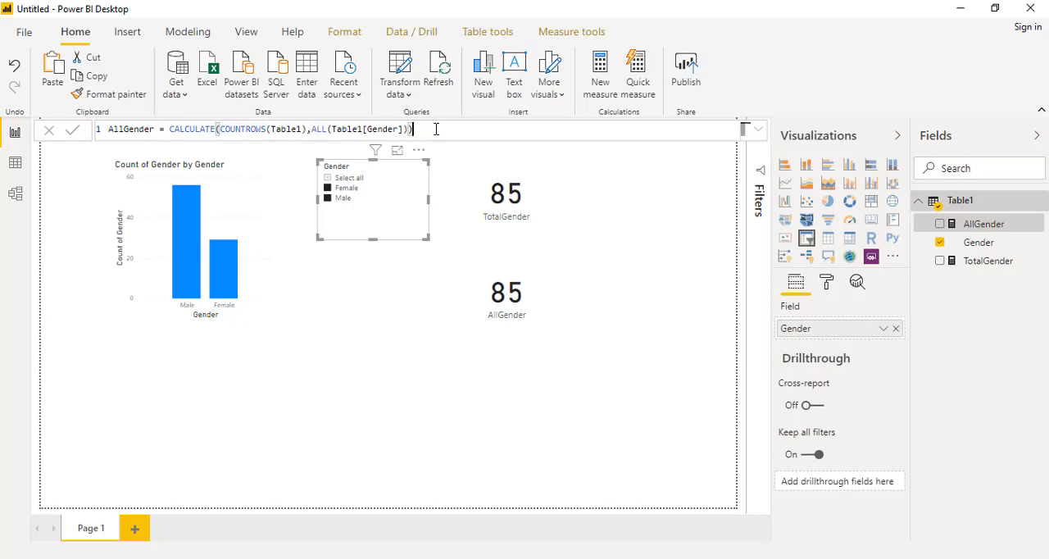